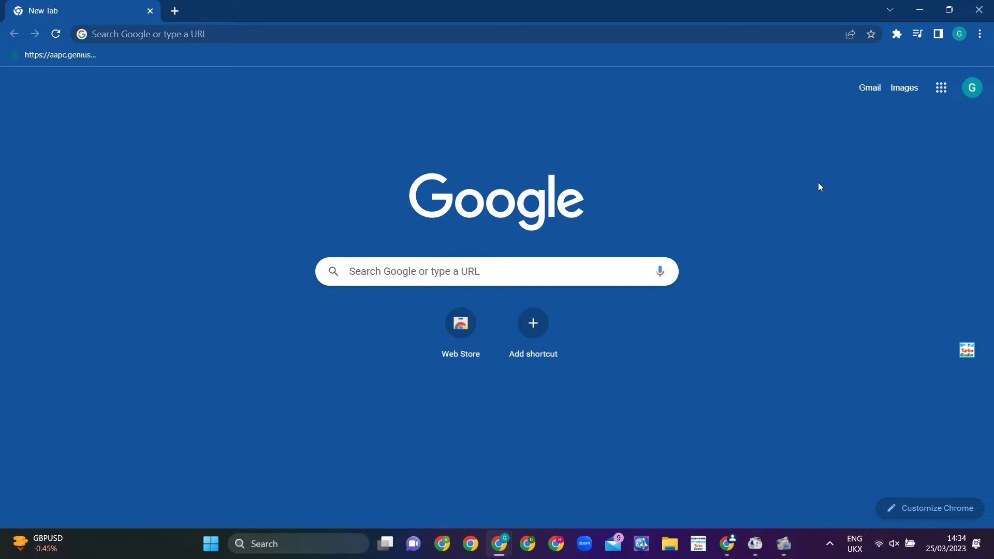
Step: Search Google for 'ZOHO BOOKS' and open the Zoho Books Online Accounting Software homepage
key(ctrl+l)
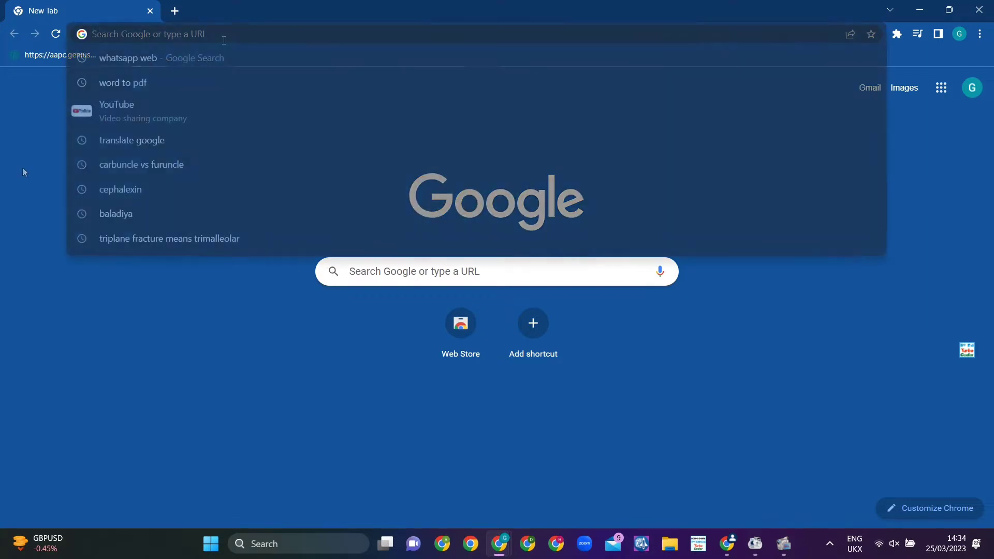
text(ZOH)
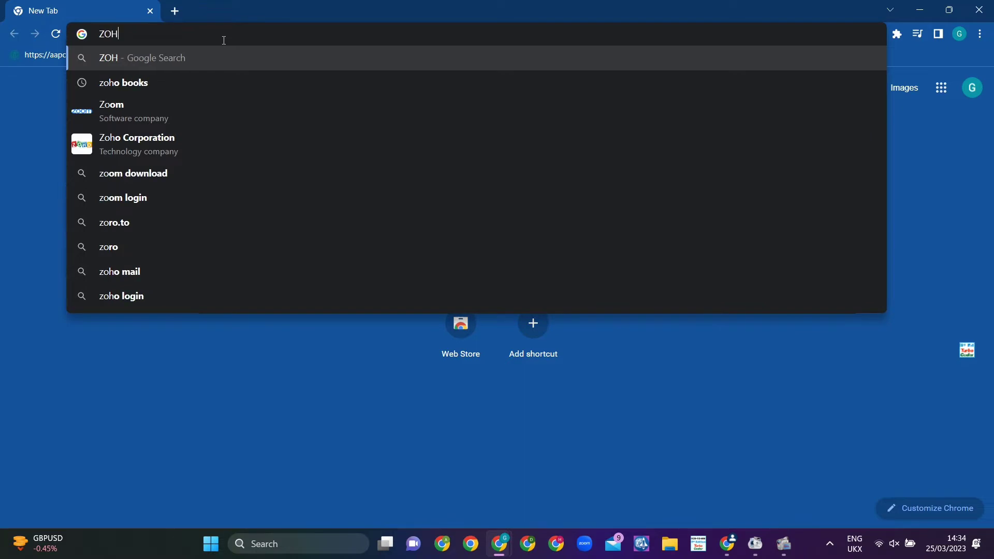
text(O BOOKS)
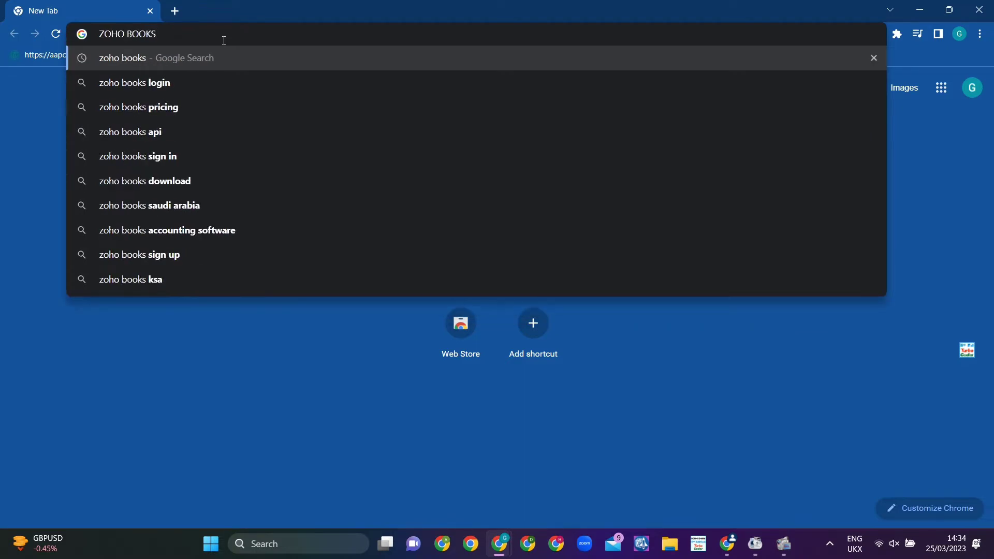
key(Return)
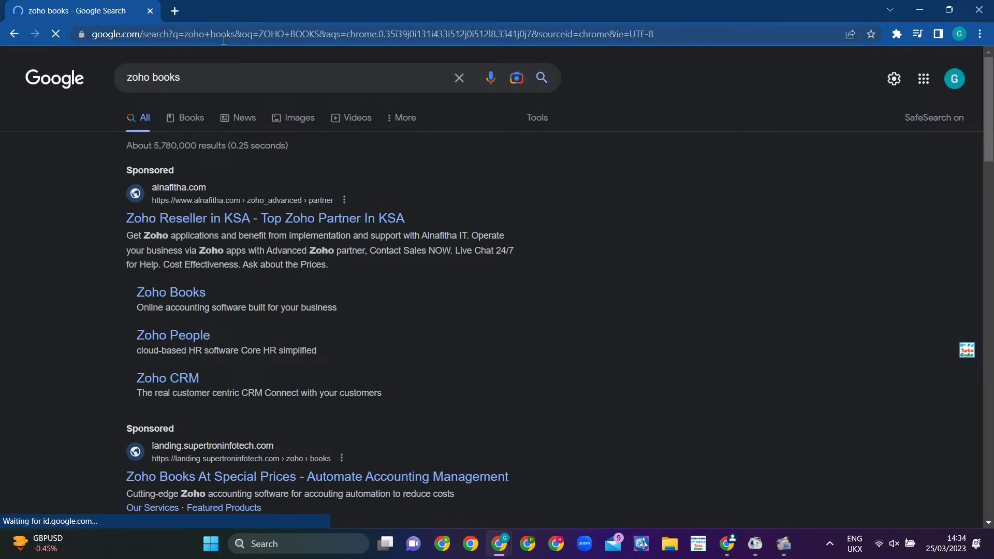
scroll(462, 217, down, 3)
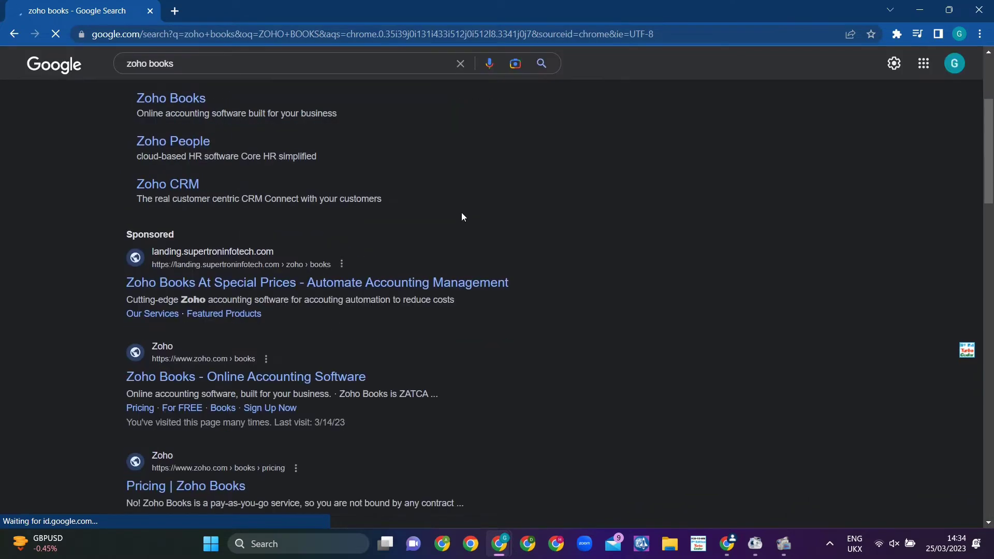
click(212, 377)
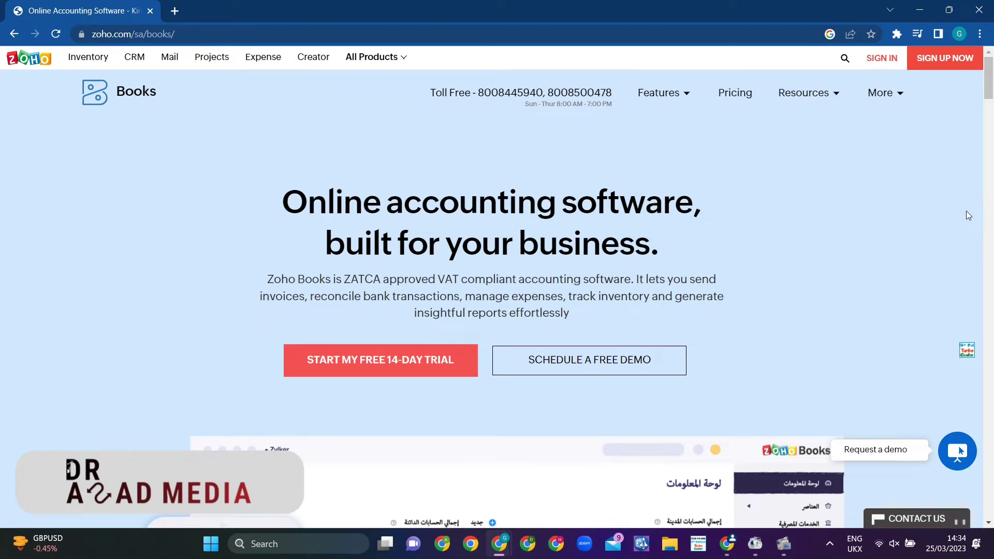
Step: Sign in to Zoho Books with the account e-mail address and password
click(880, 61)
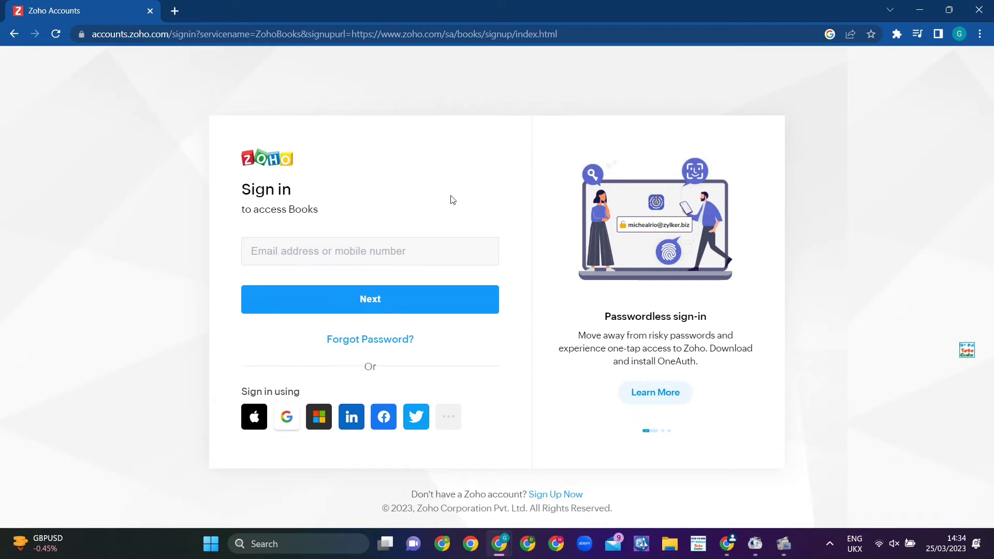
click(330, 253)
text(GREEN)
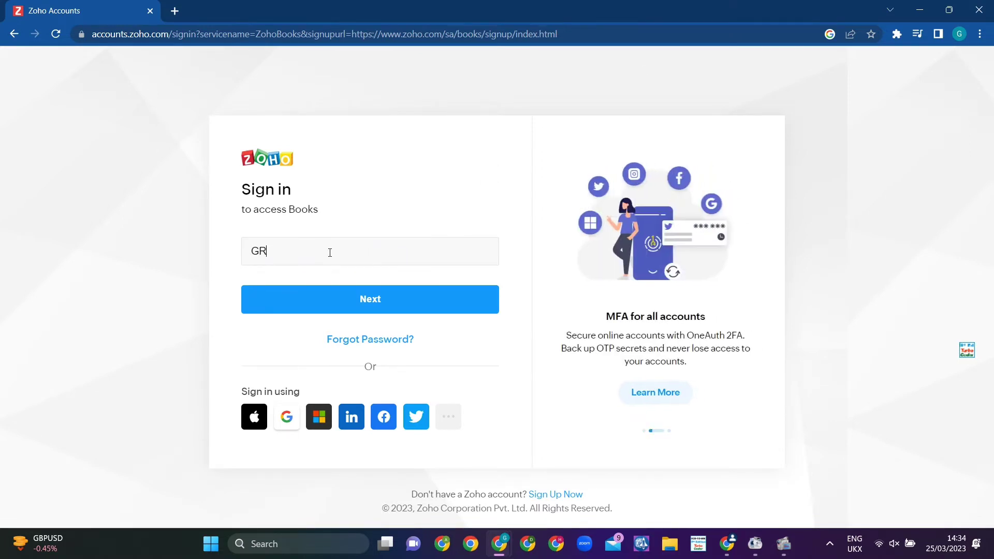
key(BackSpace)
key(BackSpace)
key(BackSpace)
key(BackSpace)
key(BackSpace)
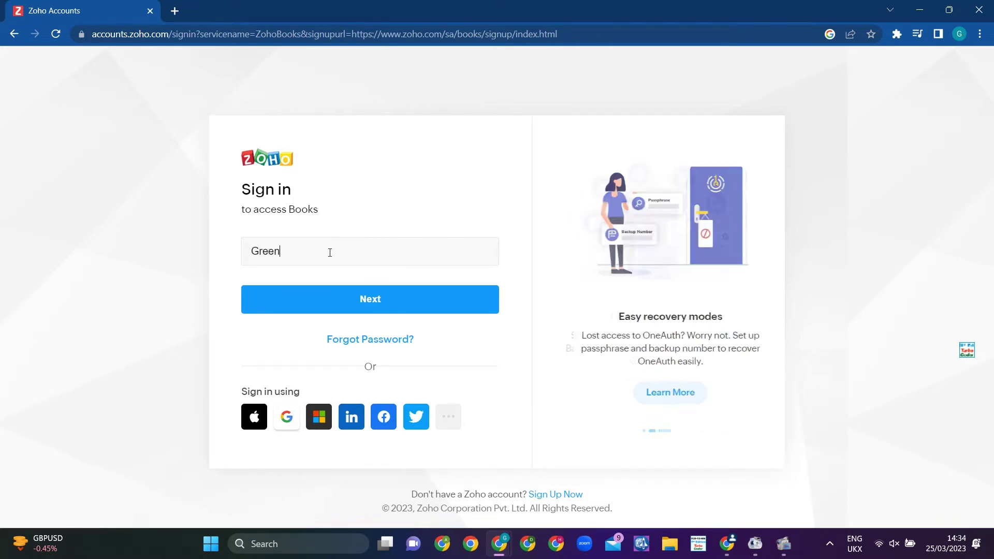
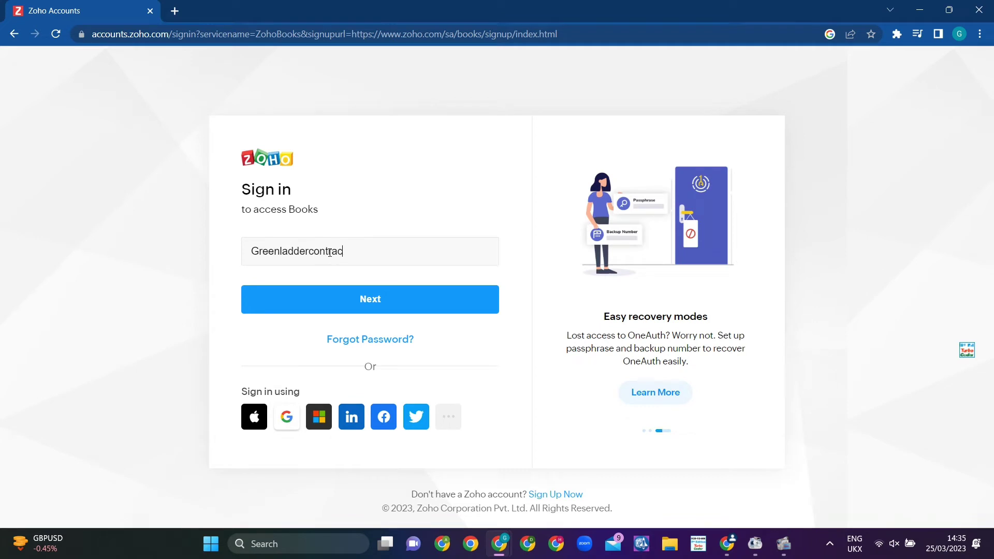
key(Return)
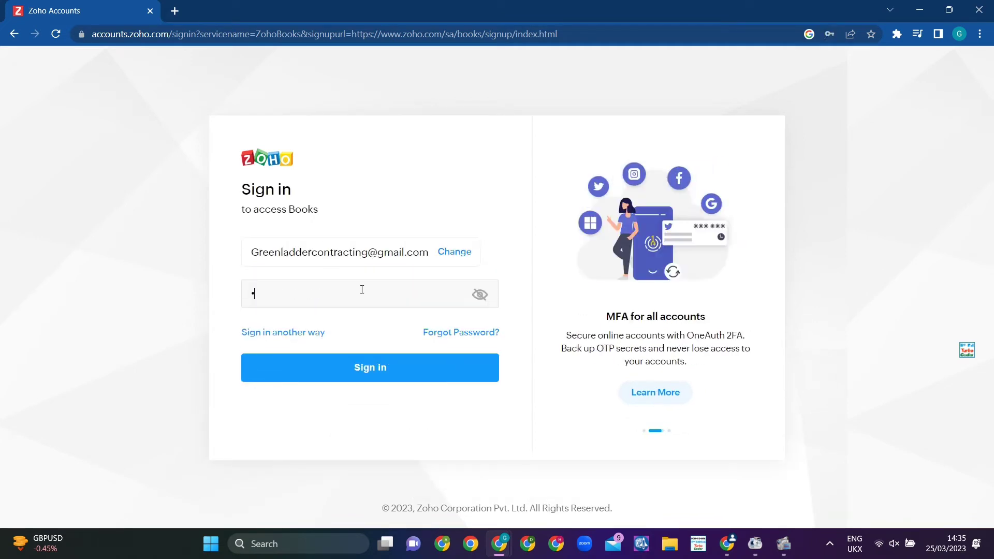
text(•••••••••••)
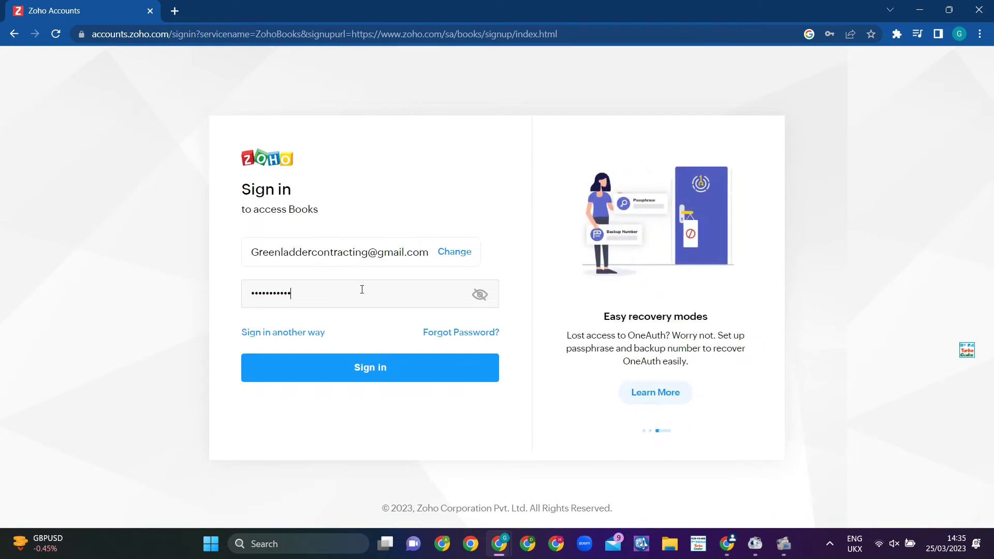
key(Return)
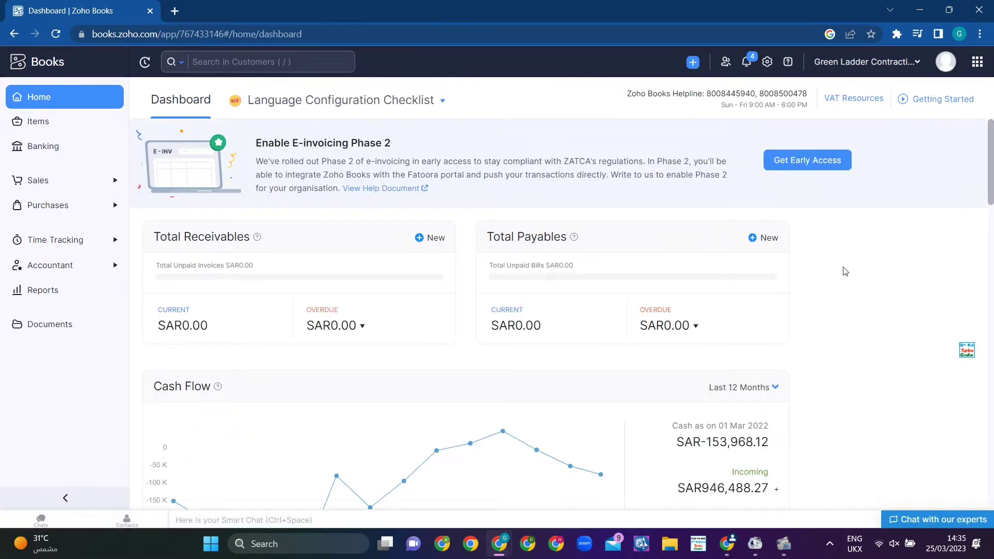
Step: Scroll through the Home dashboard's receivables, payables and cash flow figures
scroll(845, 271, down, 3)
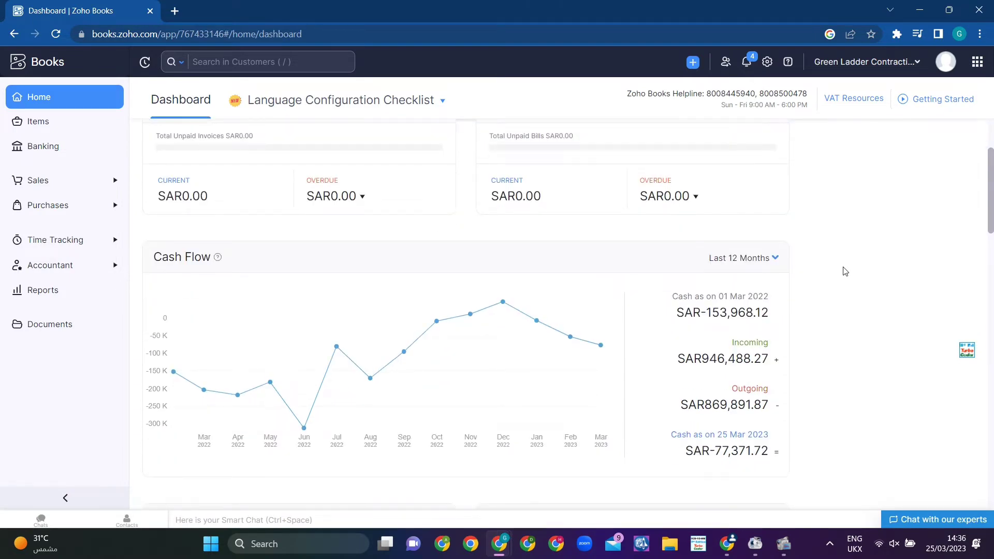
scroll(845, 272, down, 8)
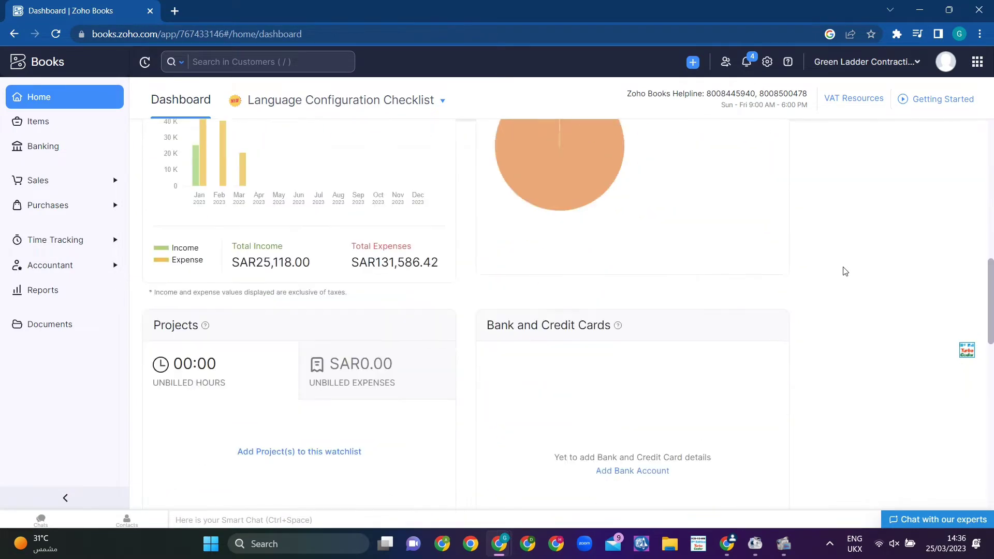
scroll(845, 272, down, 3)
scroll(845, 272, up, 15)
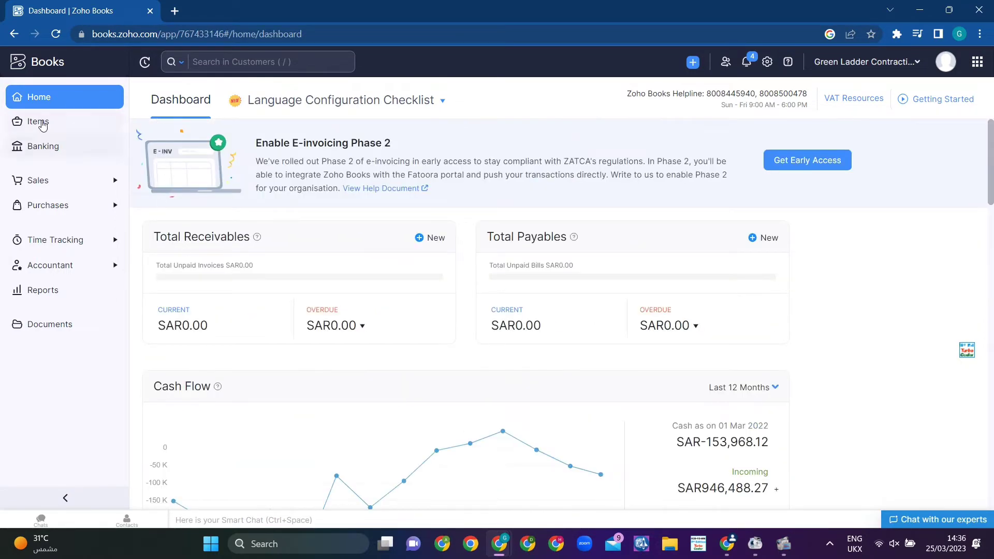
Step: Open Purchases > Expenses to view the All Expenses list
click(55, 189)
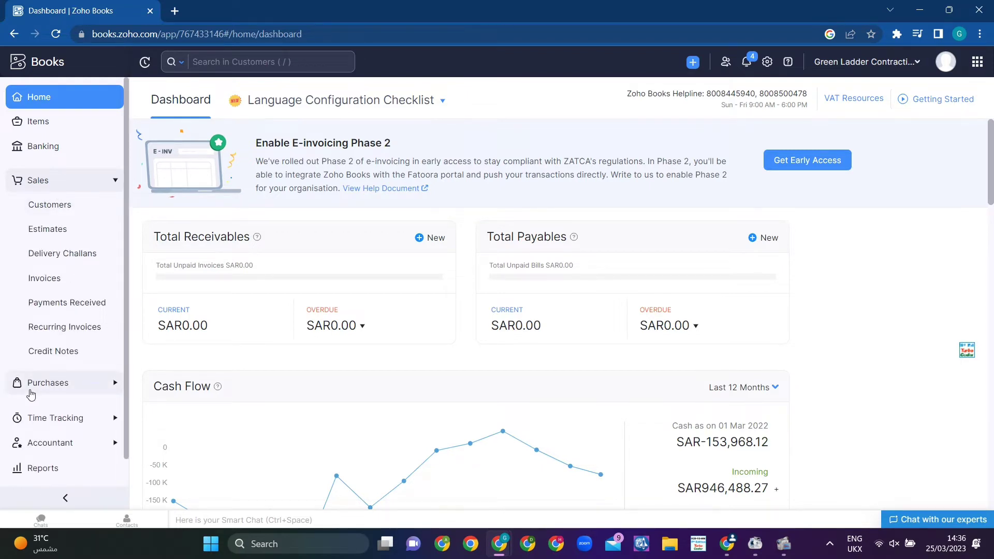
click(31, 388)
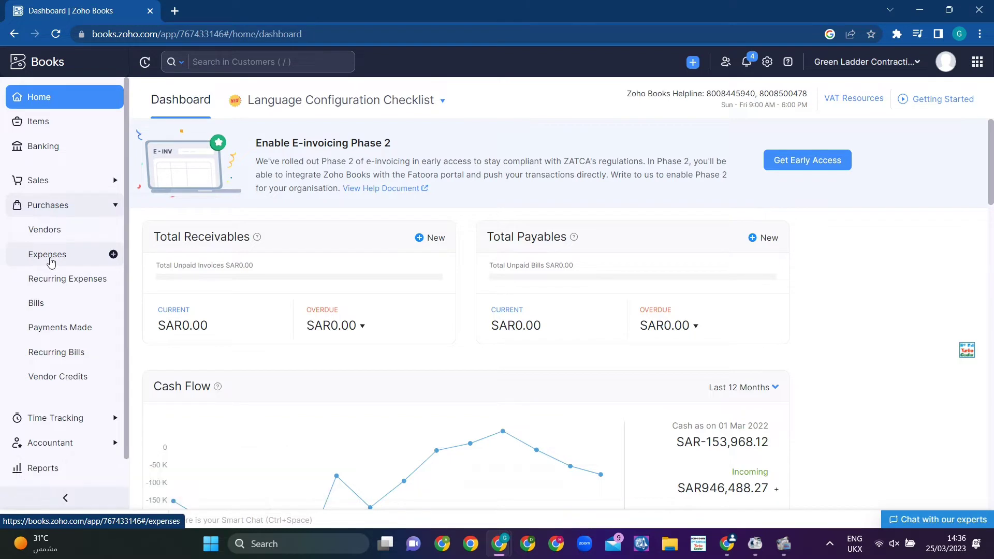
click(50, 261)
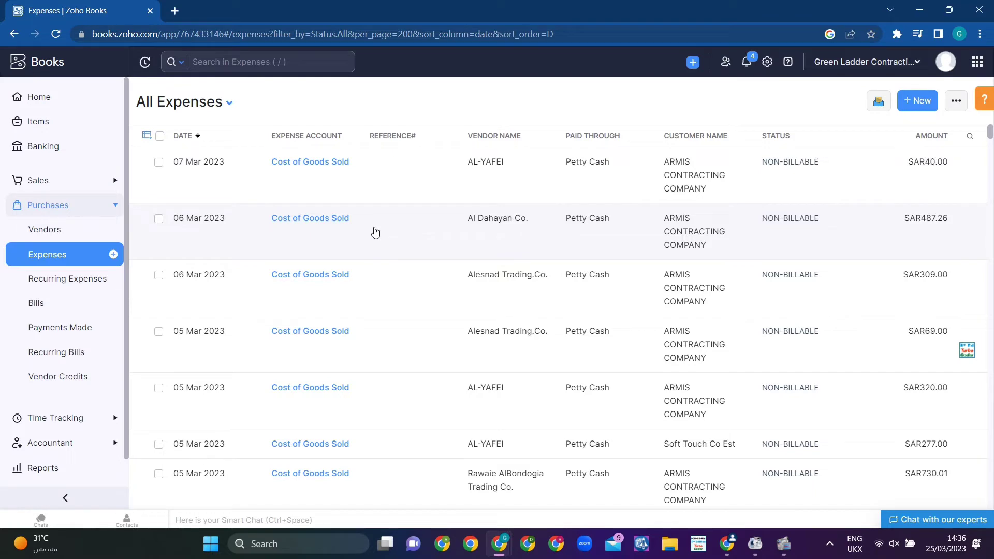
scroll(375, 232, down, 10)
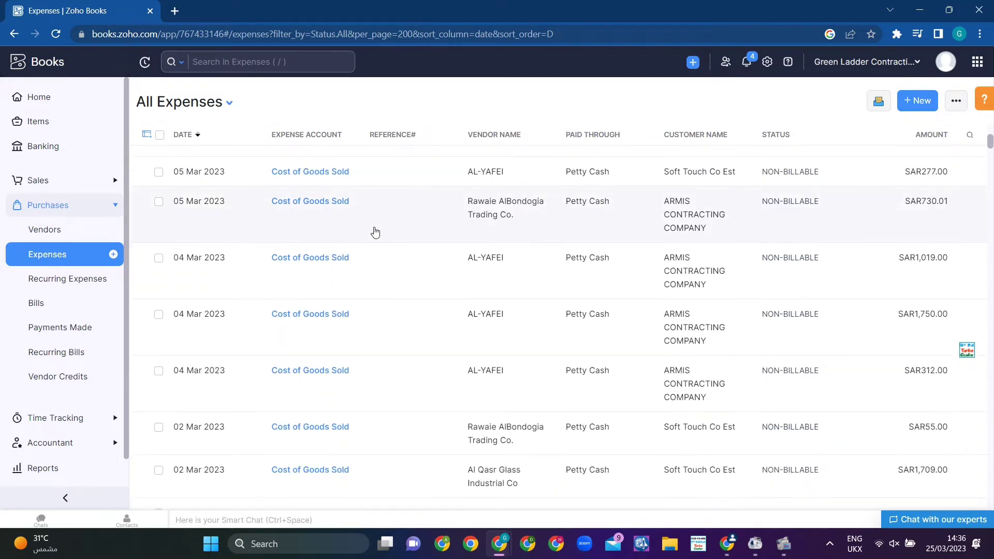
scroll(376, 232, up, 10)
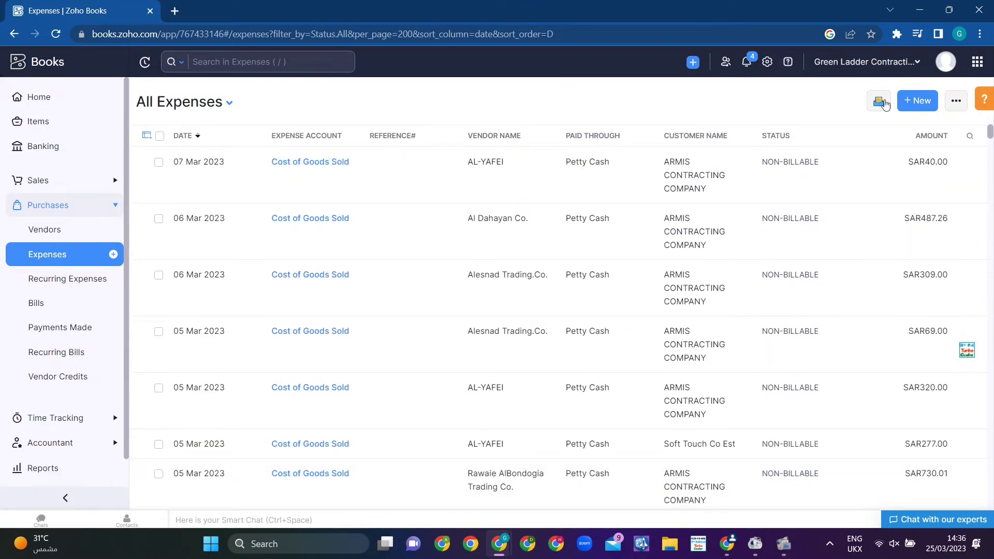
Step: Start a new expense with Cost of Goods Sold as the expense account
click(913, 113)
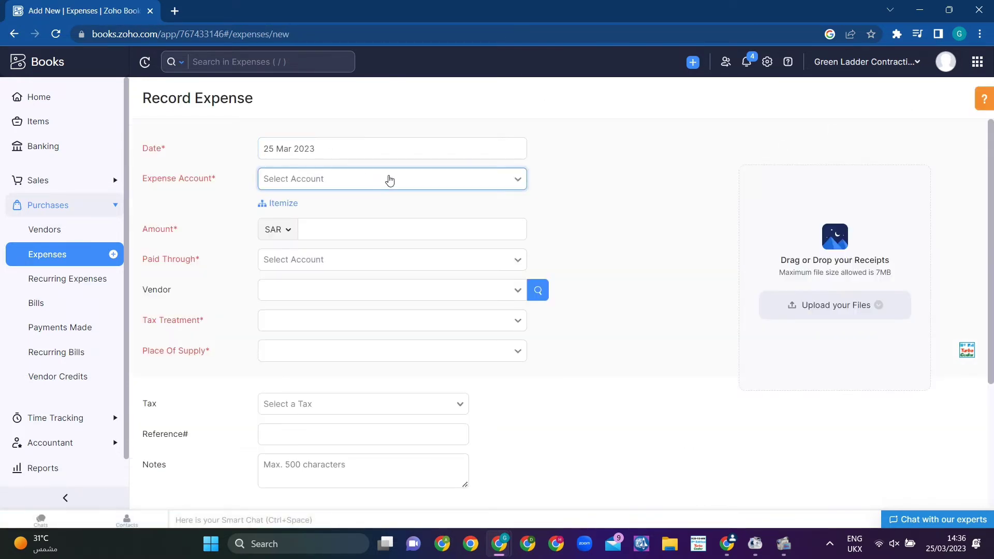
click(389, 180)
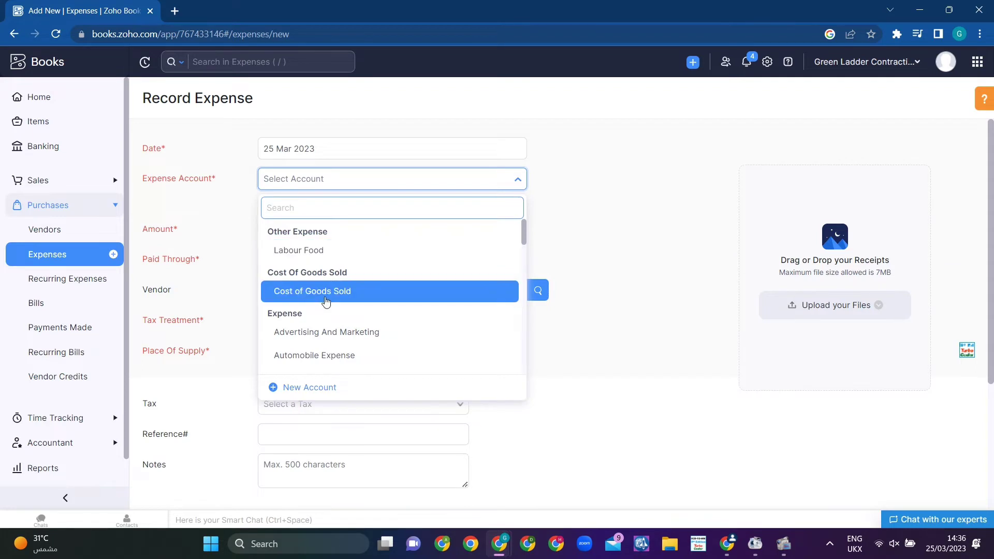
scroll(402, 302, down, 5)
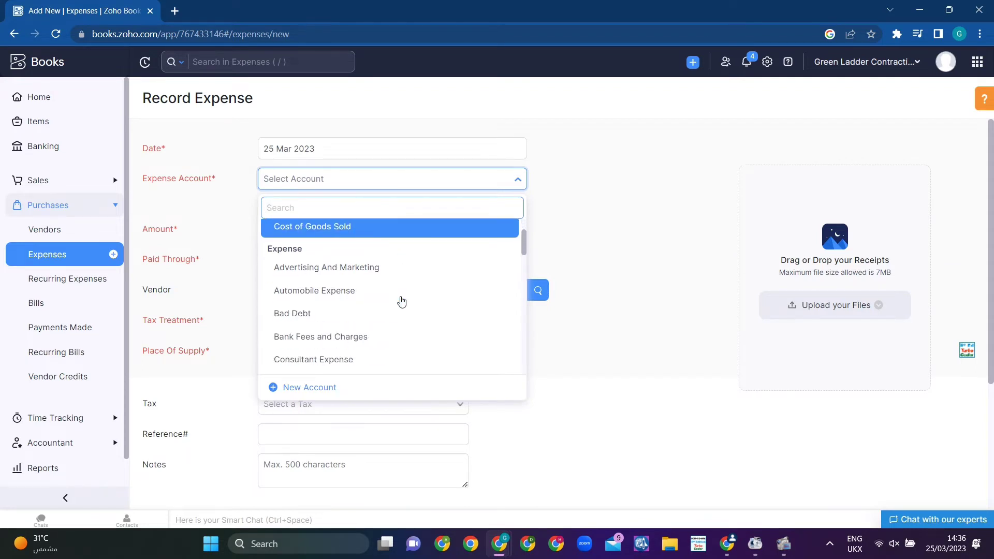
scroll(401, 301, down, 8)
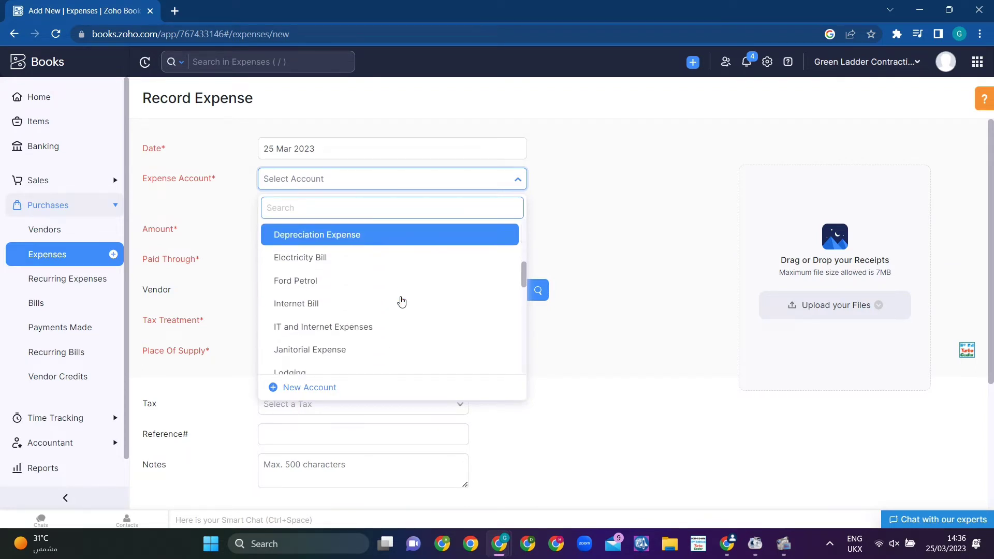
scroll(402, 301, down, 4)
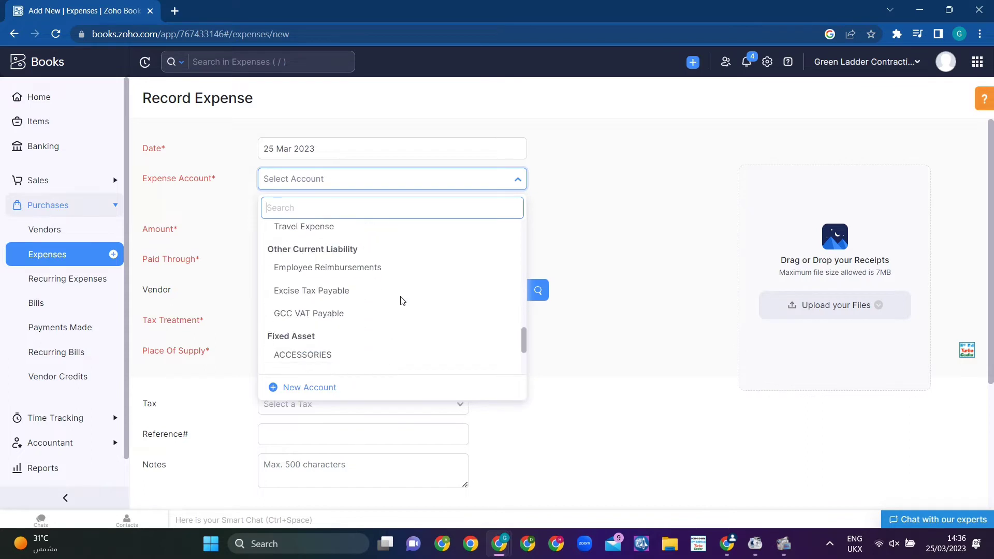
scroll(402, 301, up, 15)
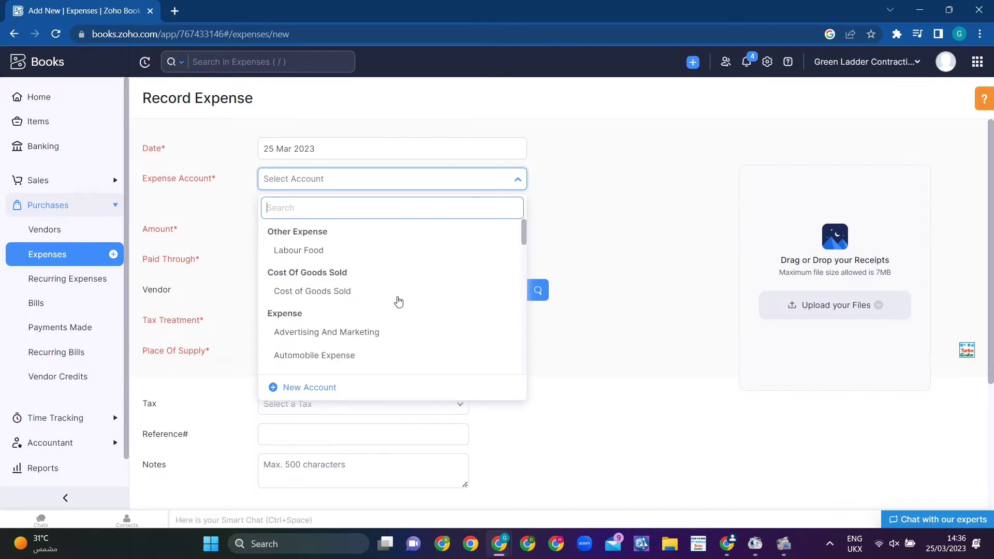
click(339, 292)
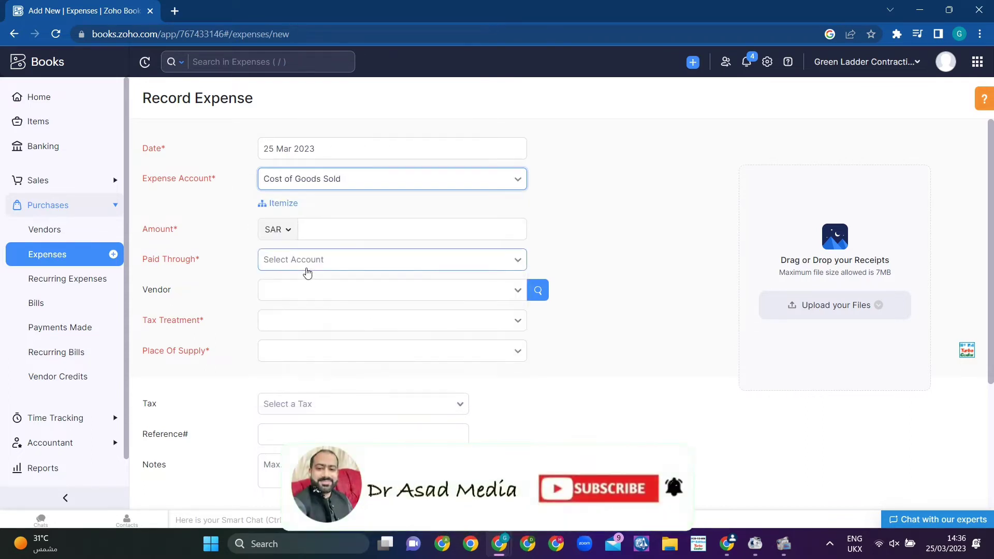
Step: Enter an amount of 500 SAR paid through Petty Cash
click(322, 229)
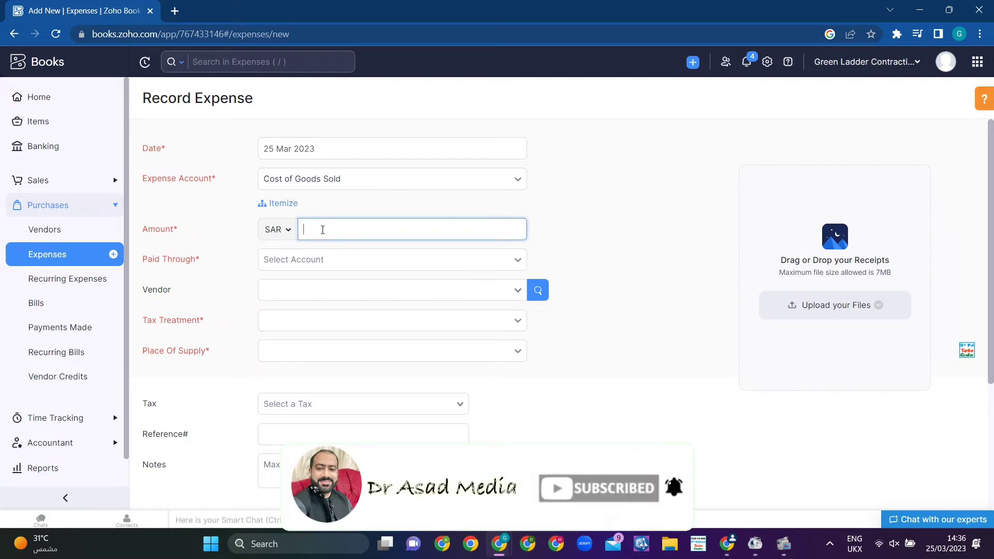
text(500)
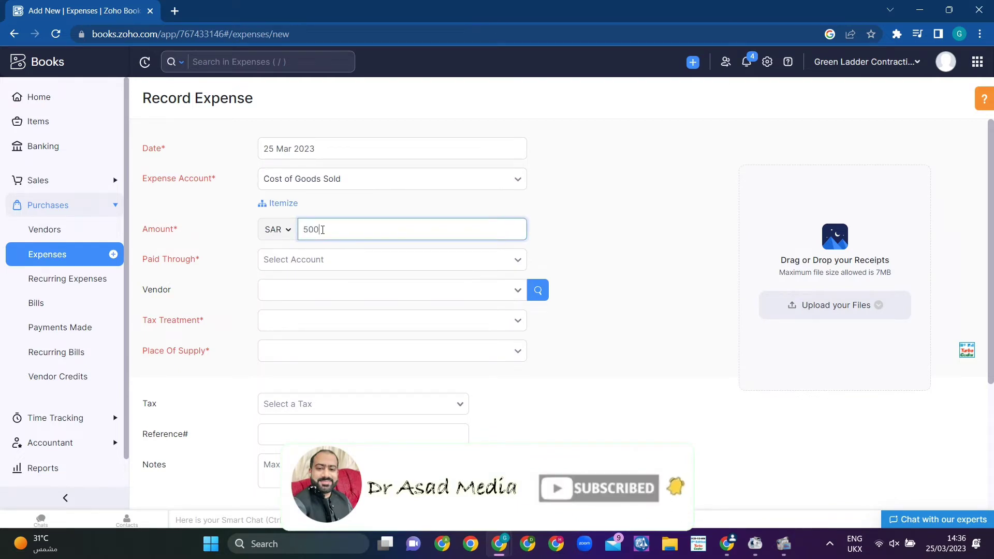
click(516, 265)
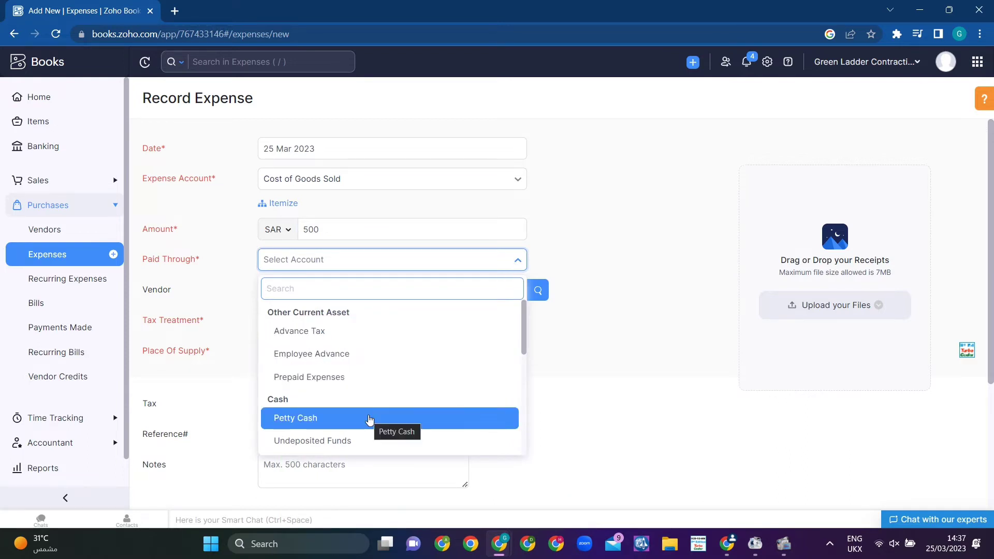
scroll(369, 420, down, 5)
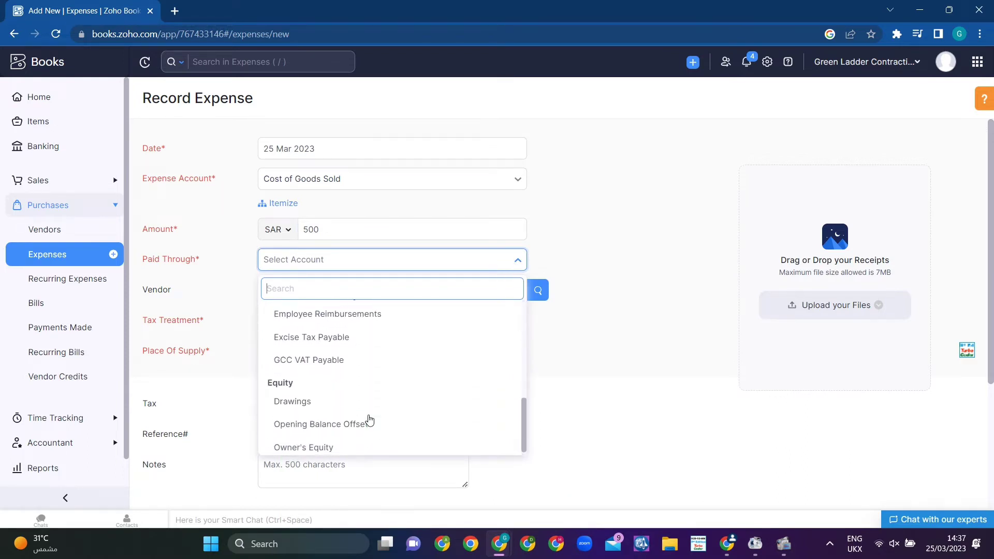
scroll(370, 421, up, 5)
click(282, 417)
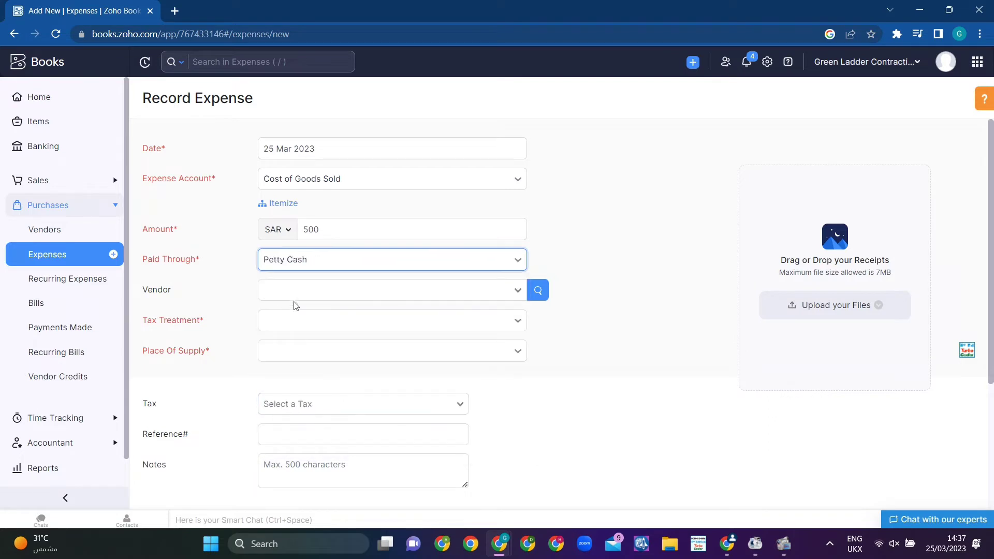
Step: Browse the vendor list for the expense
click(517, 292)
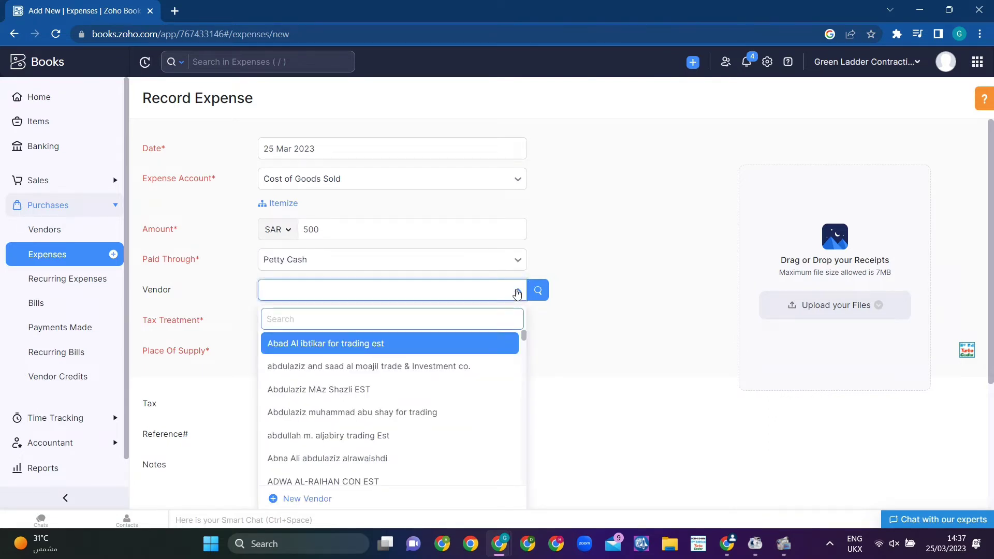
scroll(479, 376, down, 3)
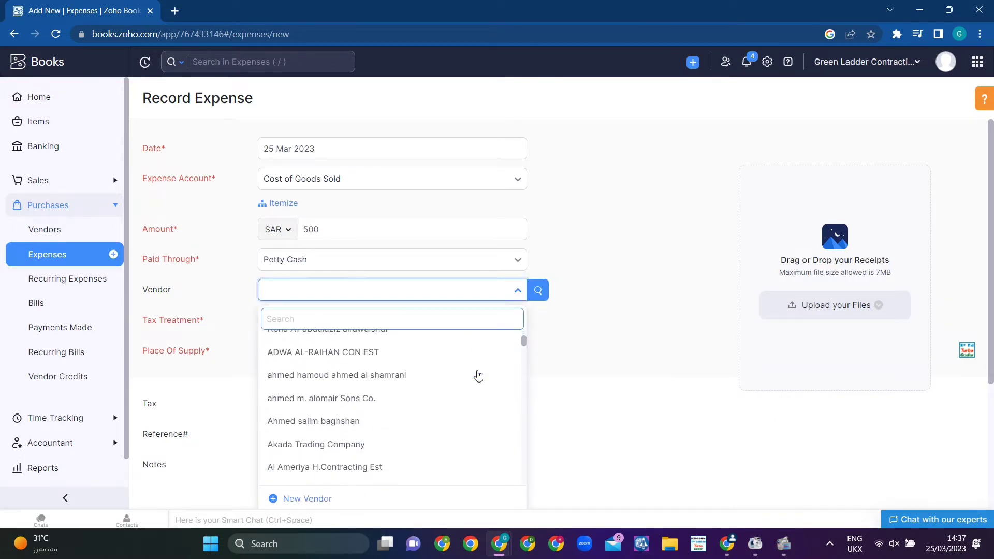
scroll(479, 376, down, 6)
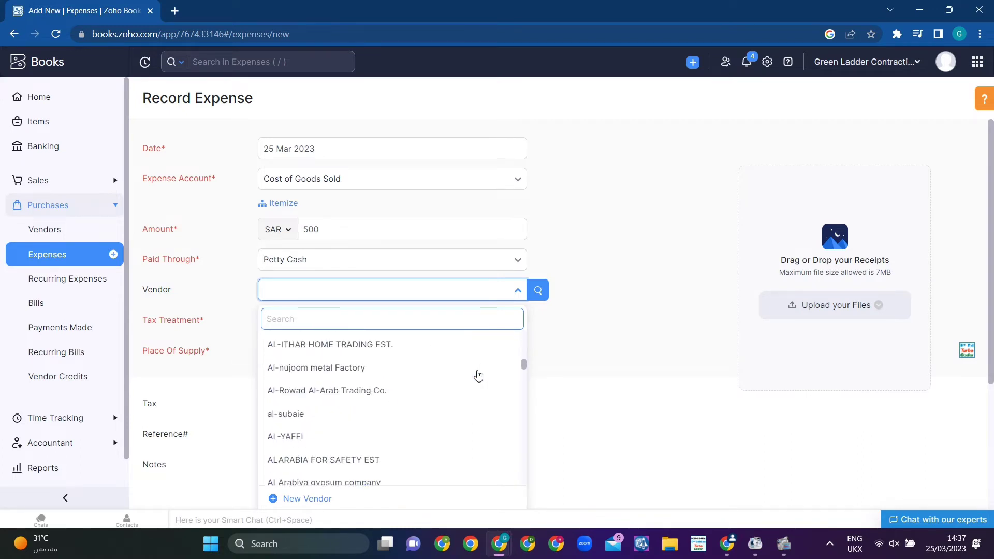
scroll(479, 376, down, 6)
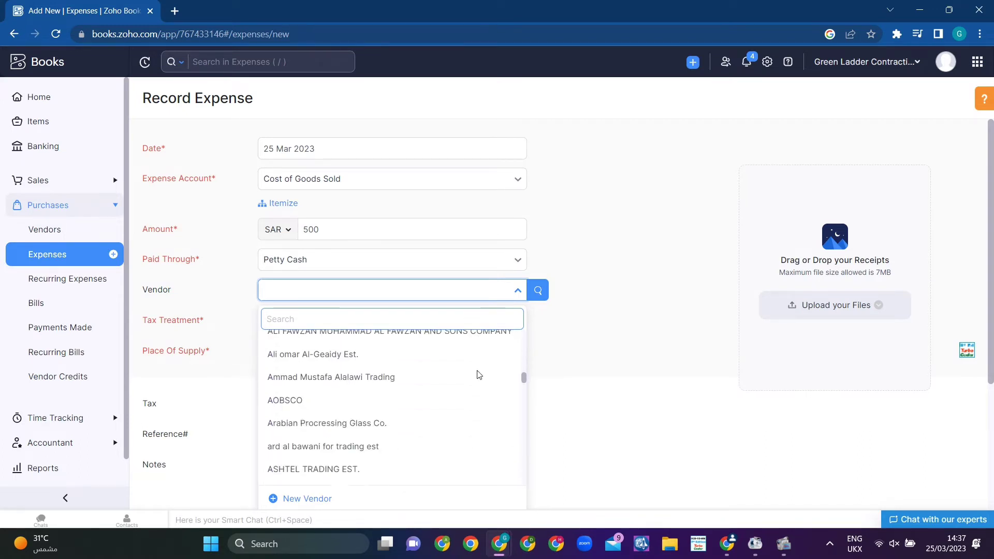
scroll(478, 376, down, 8)
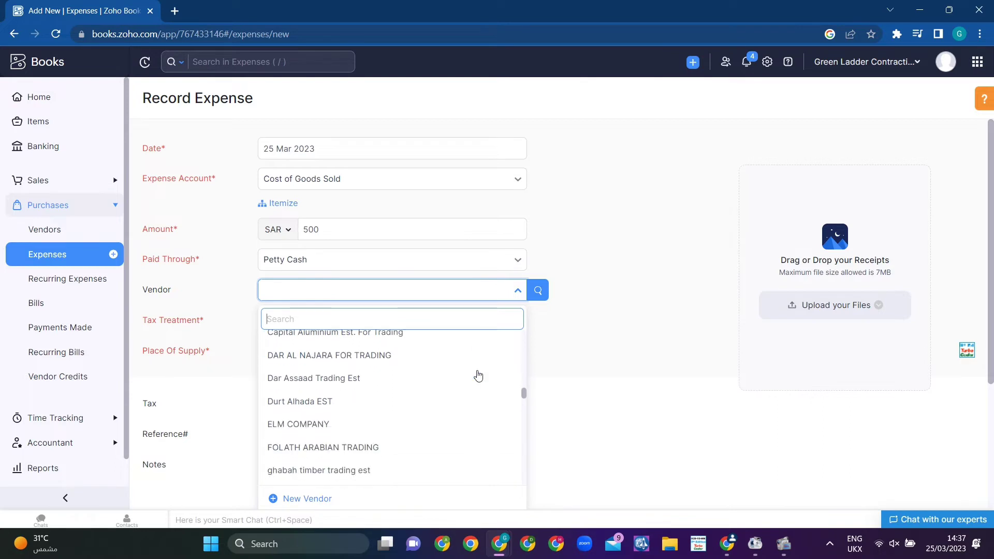
scroll(478, 376, down, 6)
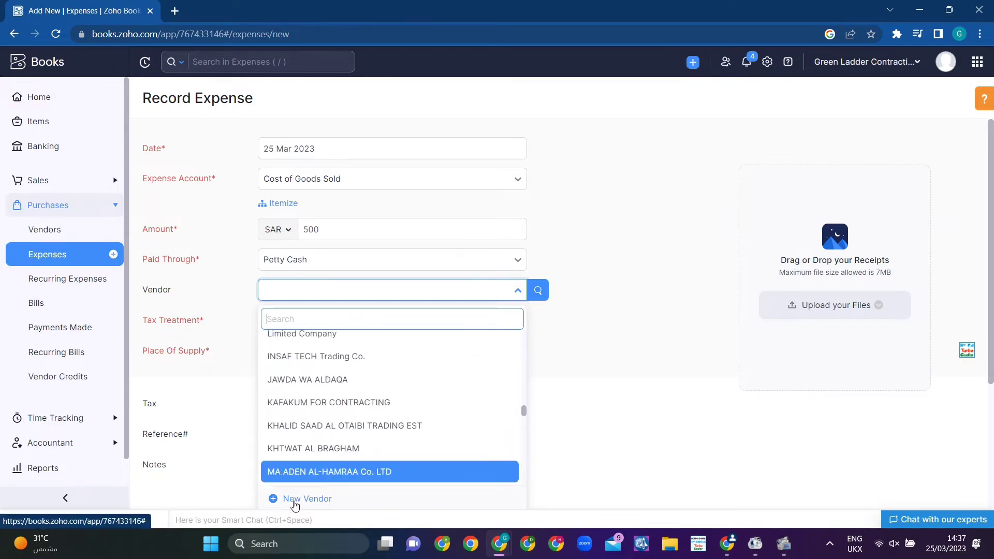
click(296, 500)
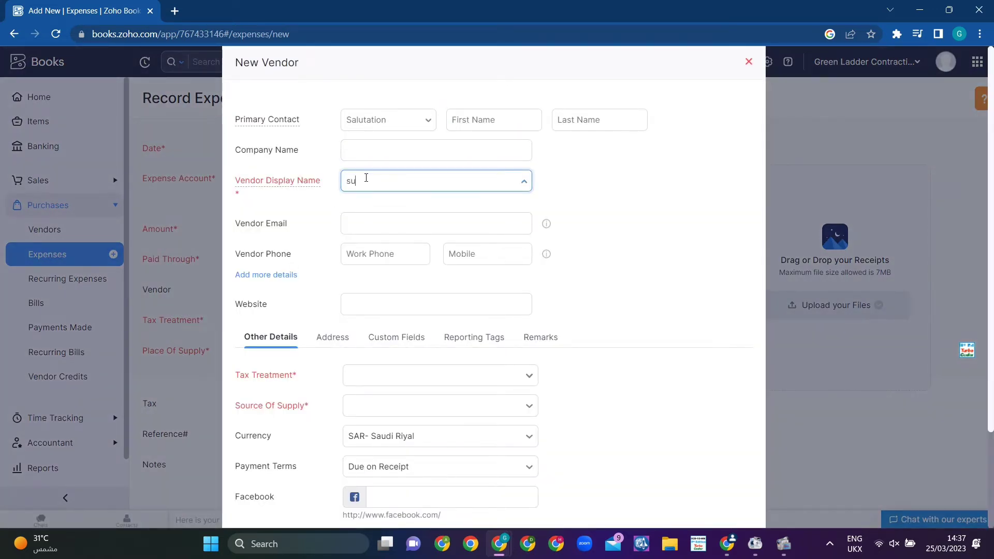
text(ltan trading)
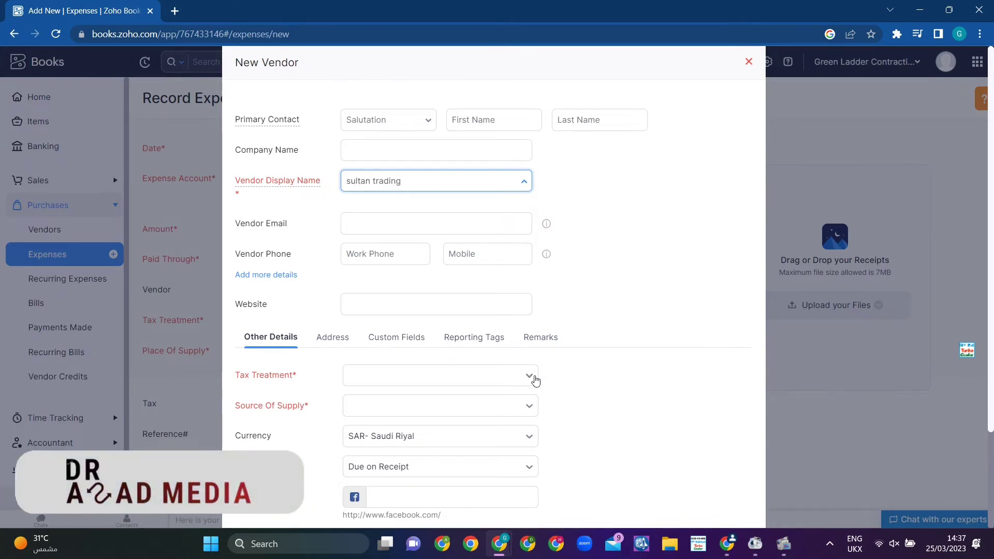
click(530, 377)
click(465, 408)
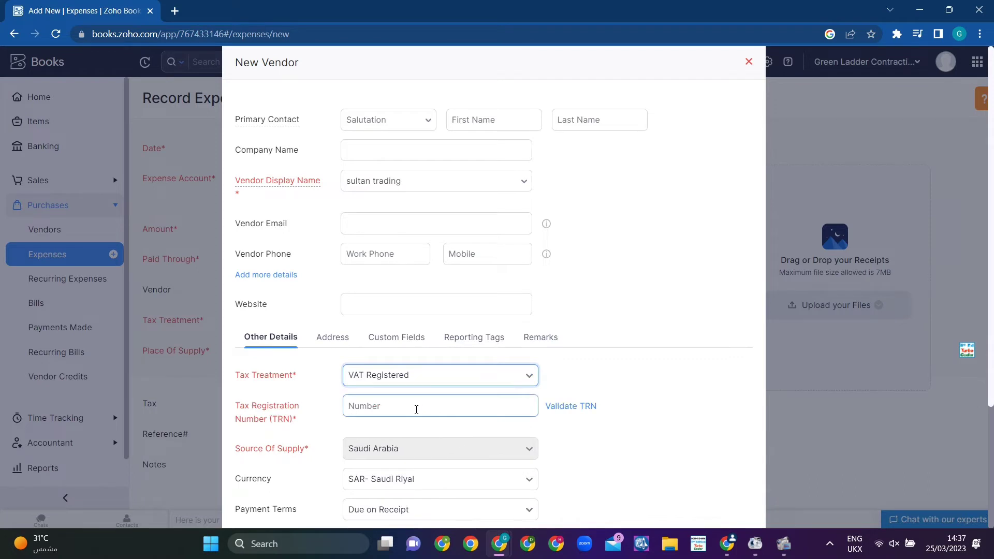
click(416, 408)
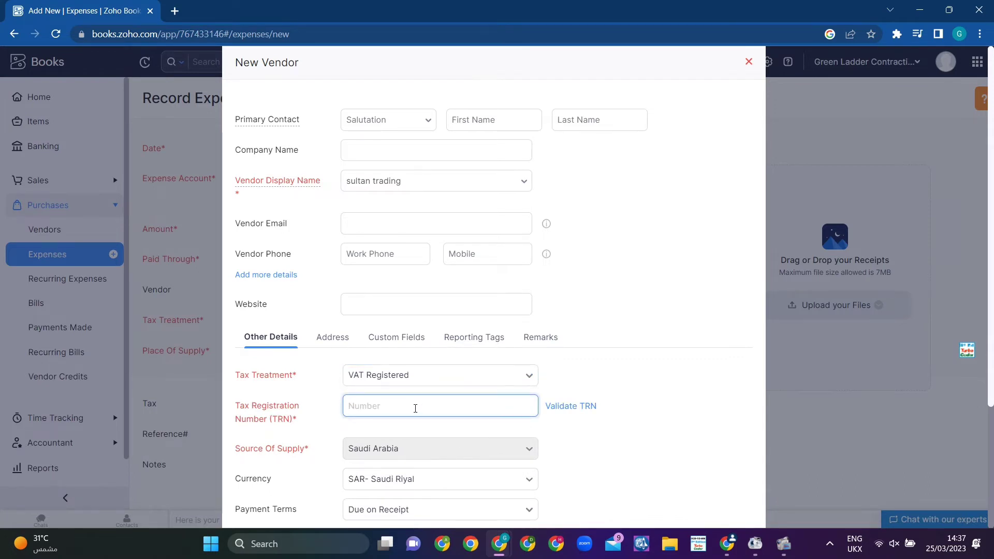
scroll(477, 397, down, 3)
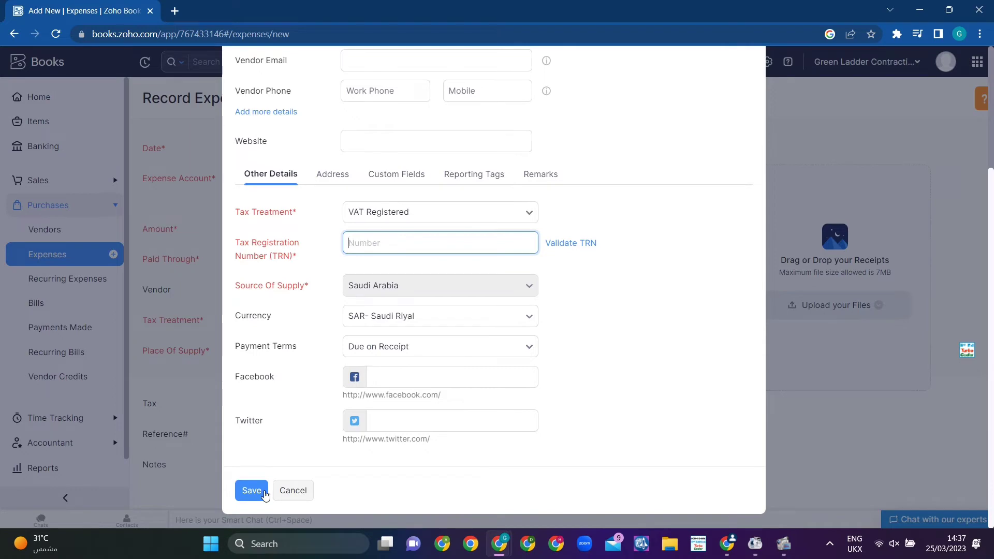
click(291, 493)
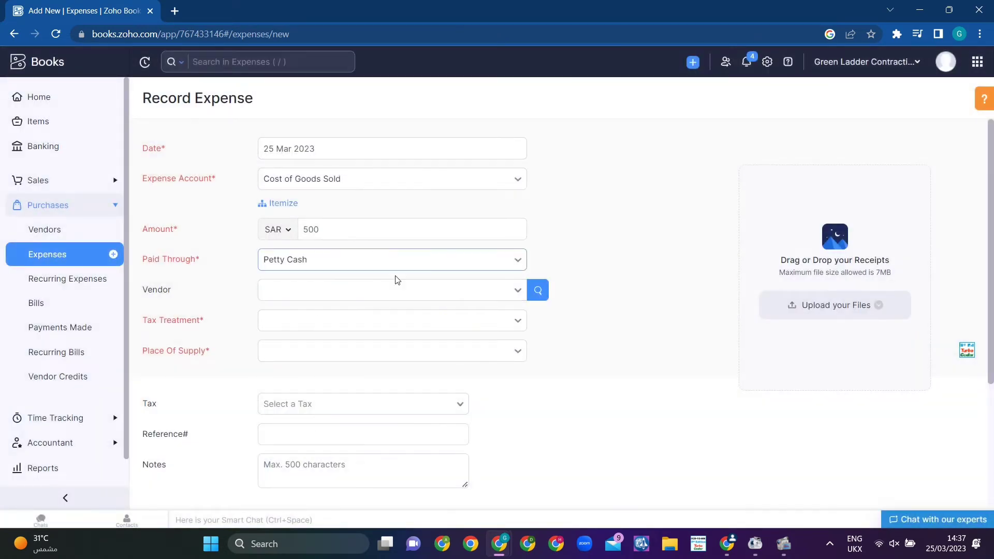
click(511, 289)
scroll(449, 421, down, 2)
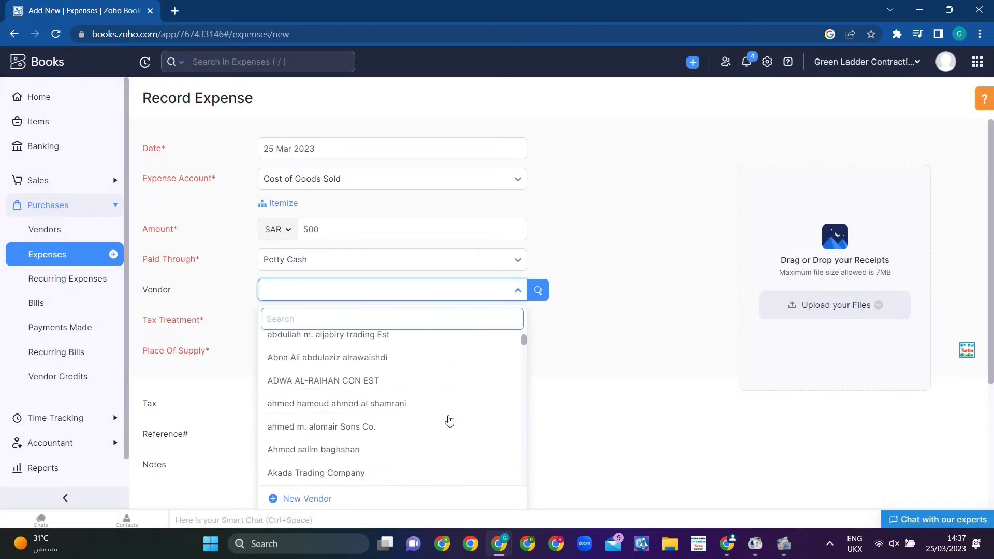
scroll(448, 420, down, 10)
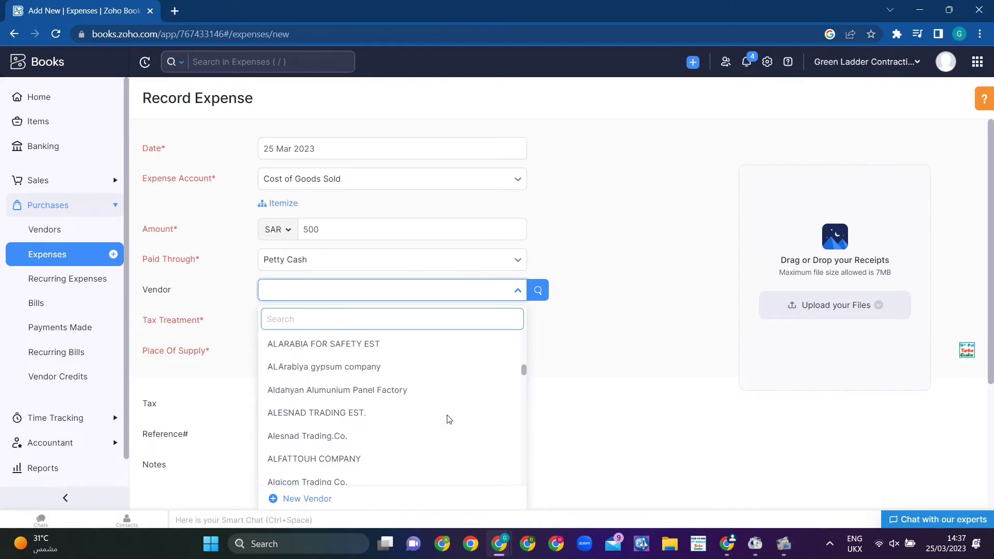
Step: Set AL-YAFEI as vendor and apply the Standard Rate [15%] tax
scroll(449, 417, up, 3)
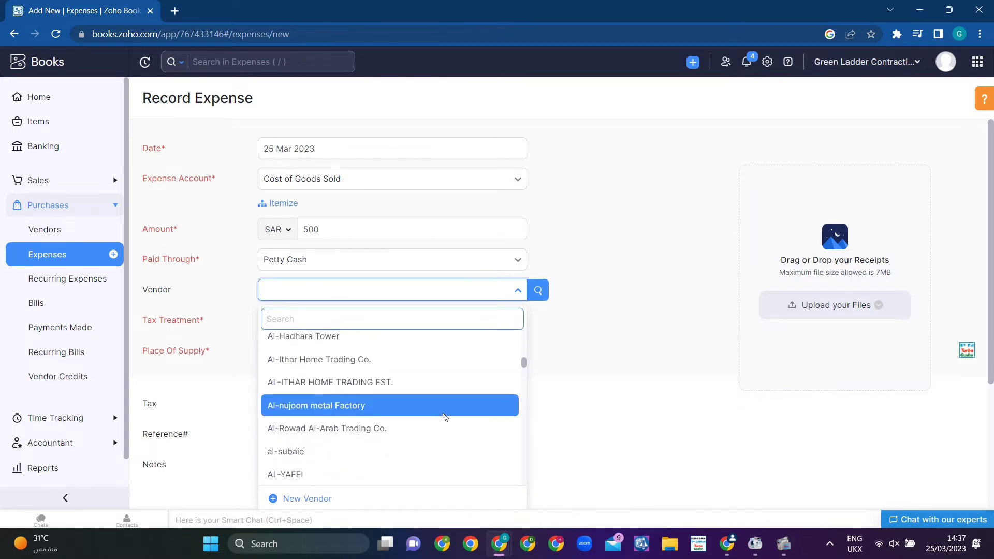
click(293, 471)
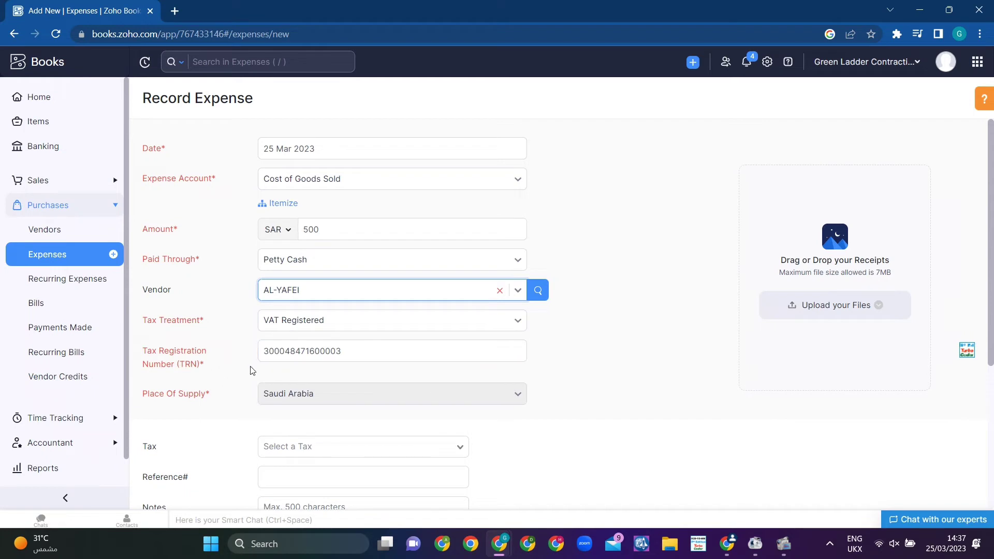
scroll(404, 342, down, 4)
click(455, 259)
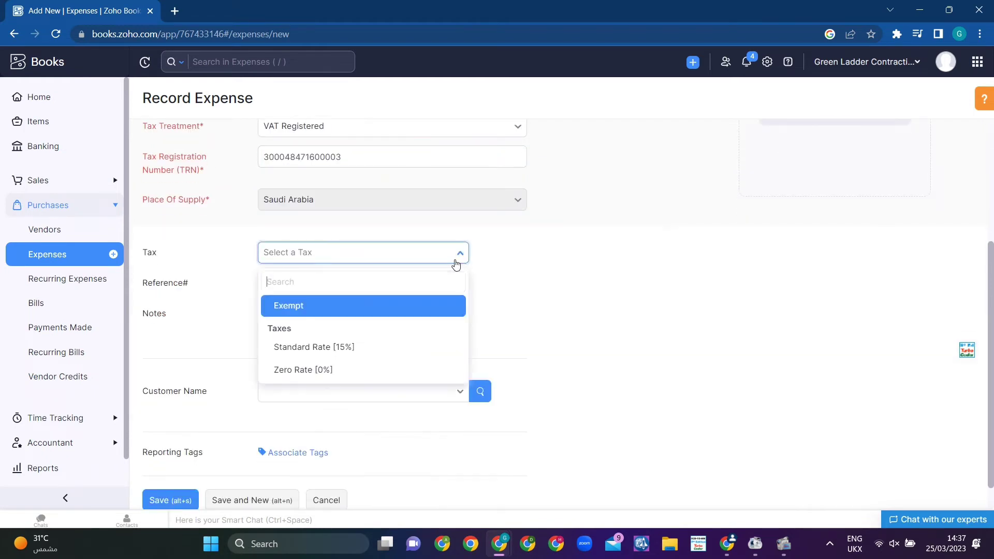
click(368, 346)
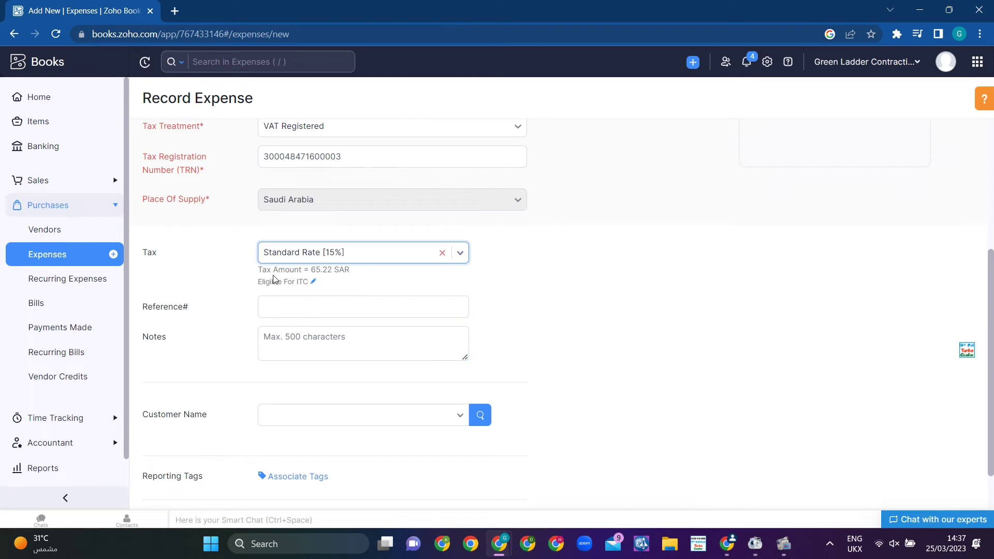
Step: Make the amount Tax Exclusive and save the expense
scroll(223, 301, up, 1)
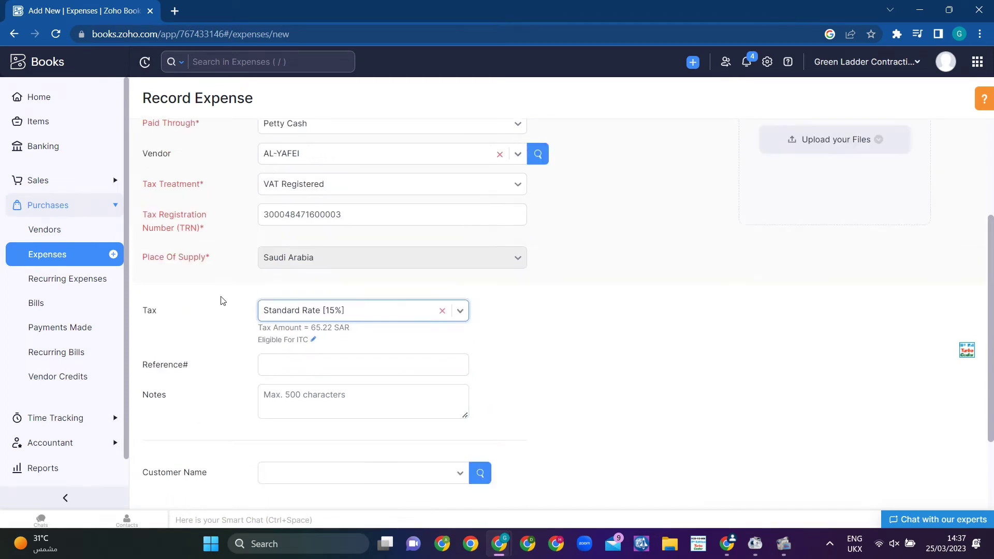
scroll(223, 301, up, 3)
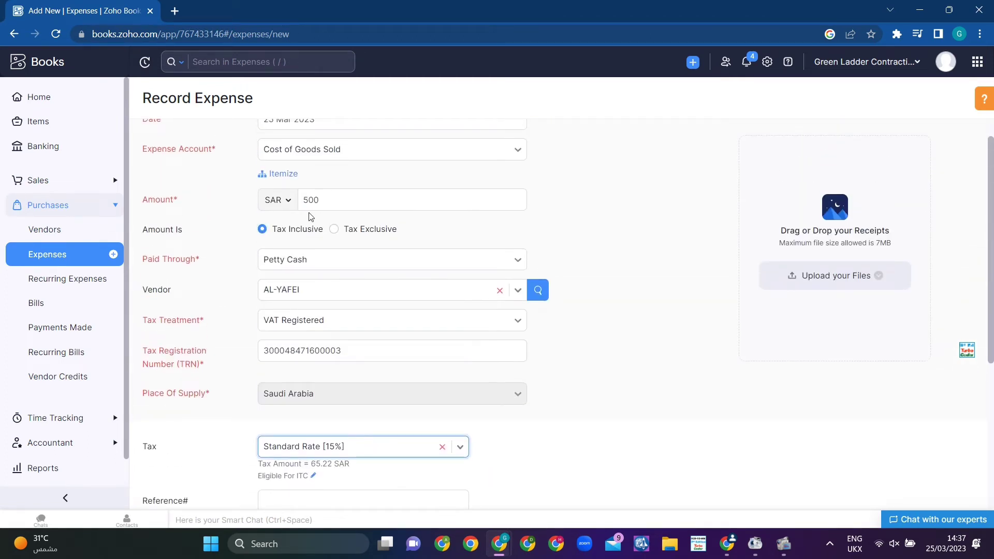
click(333, 229)
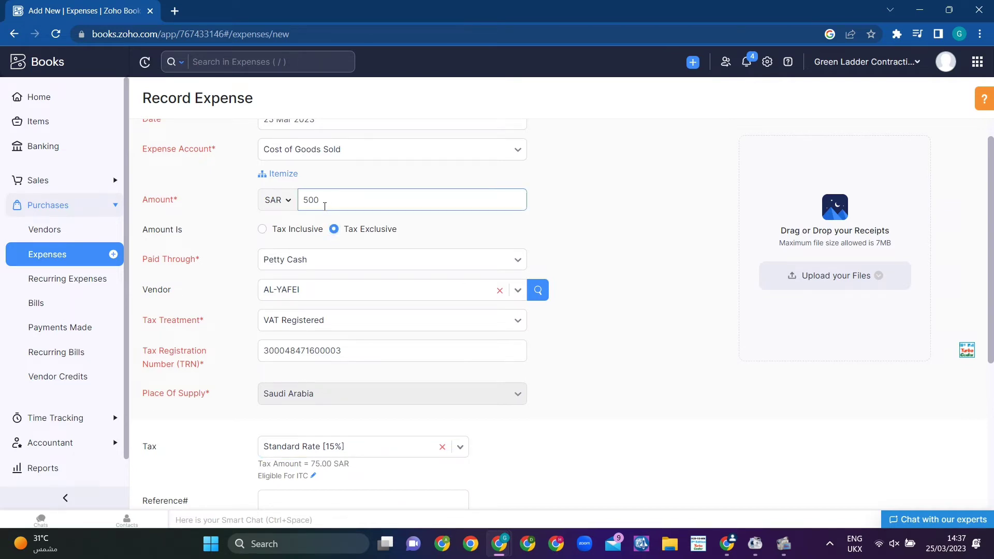
scroll(317, 254, down, 4)
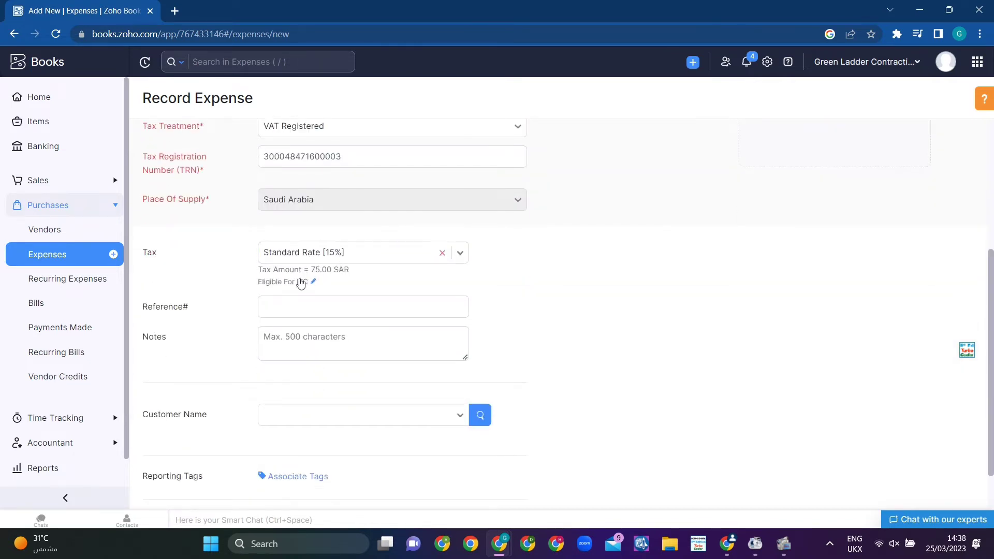
scroll(300, 284, down, 1)
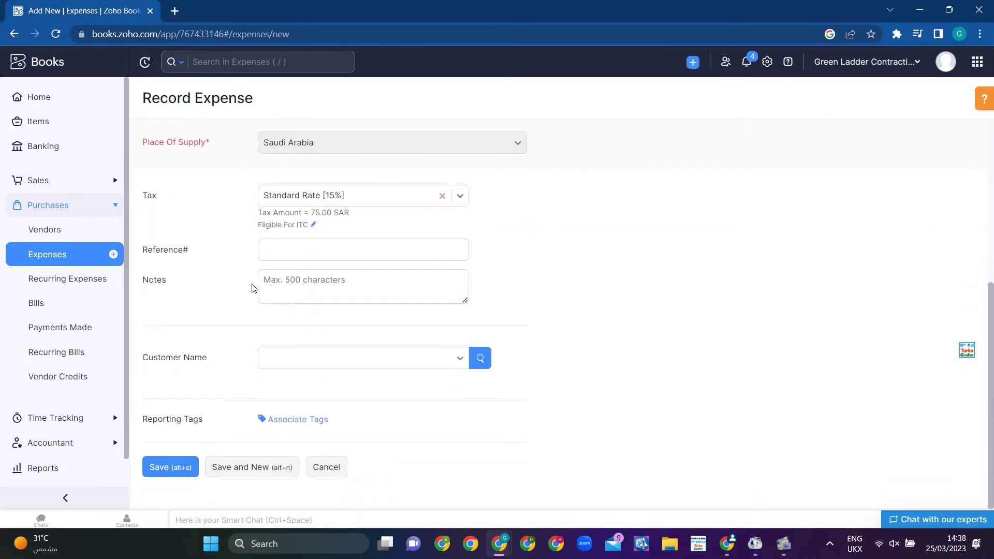
click(176, 470)
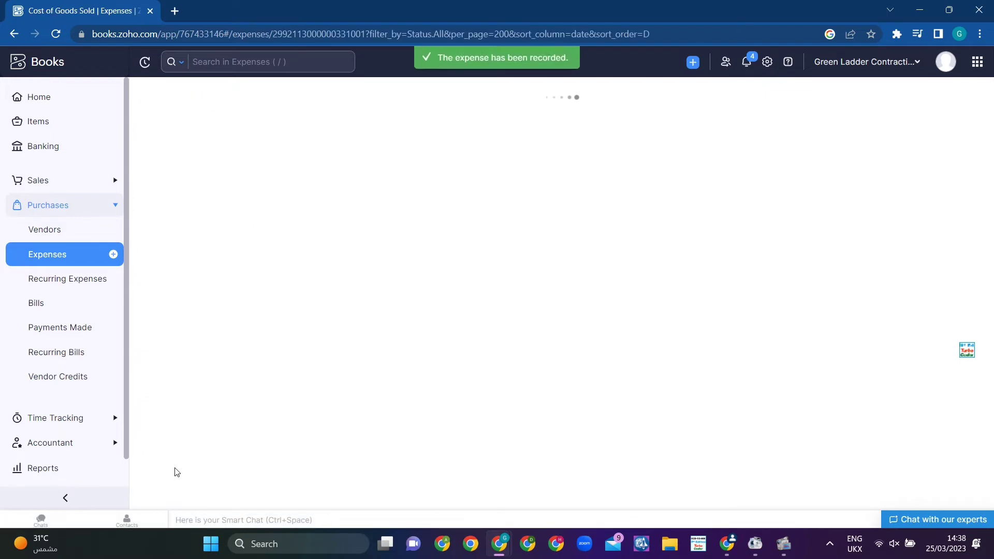
Step: Delete the 25 Mar 2023 AL-YAFEI expense of SAR575.00 from All Expenses
click(57, 254)
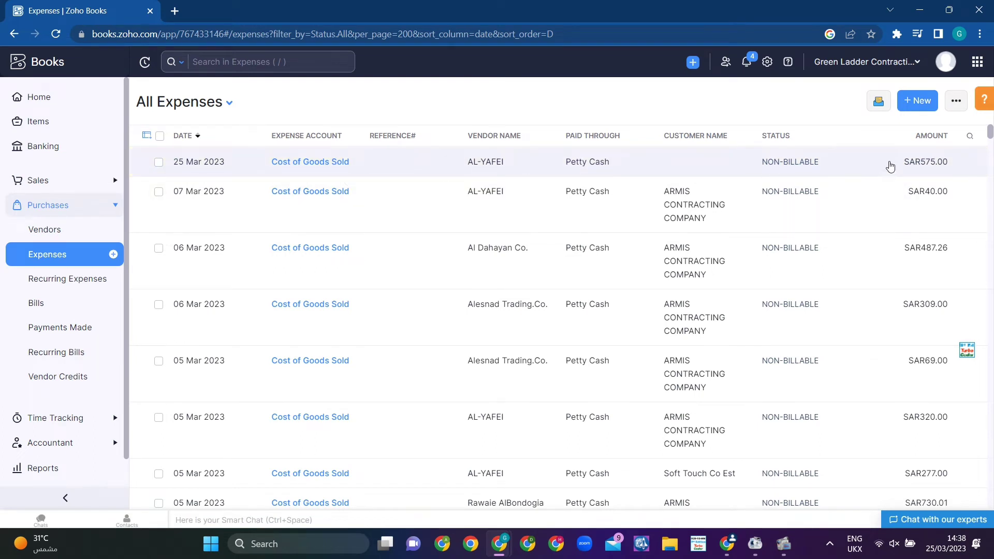
click(159, 163)
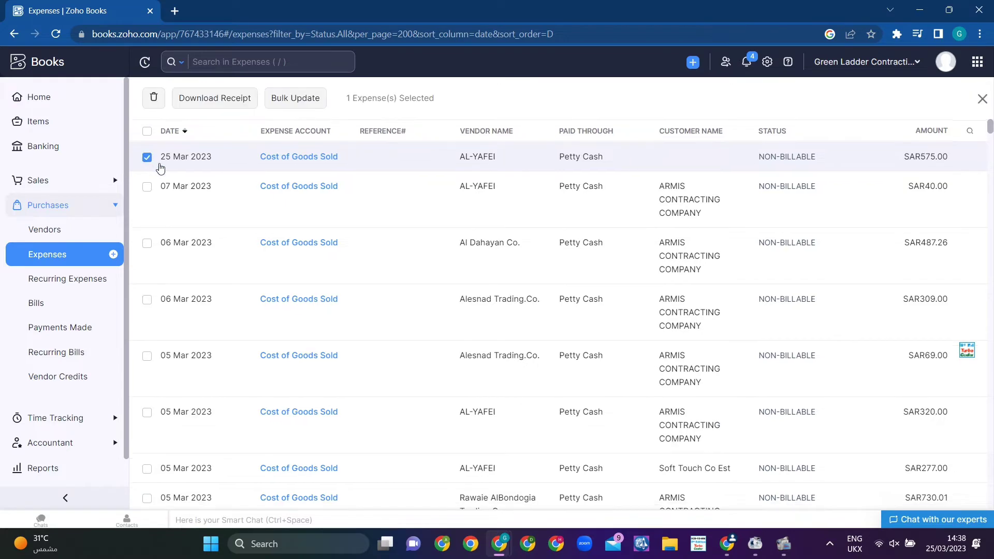
click(154, 99)
click(395, 110)
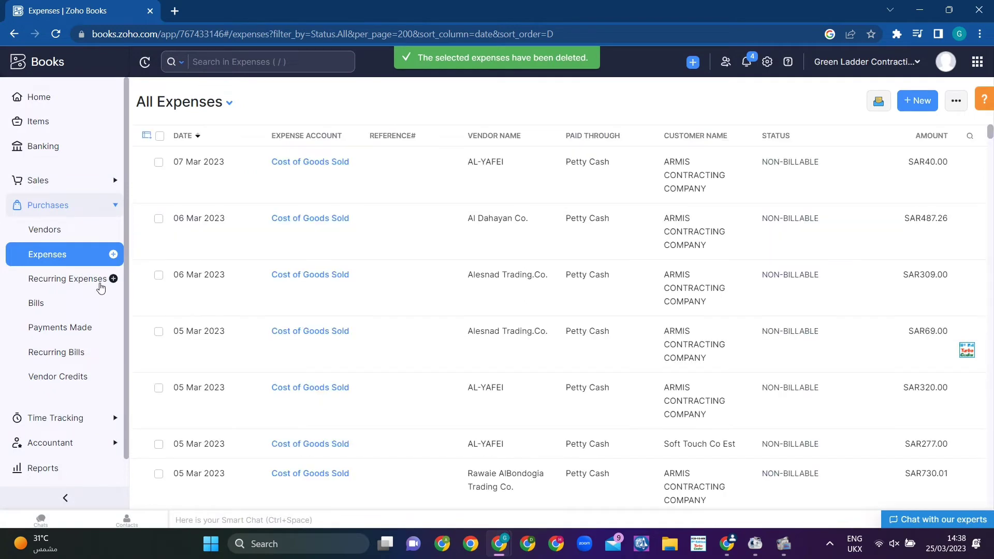
click(56, 206)
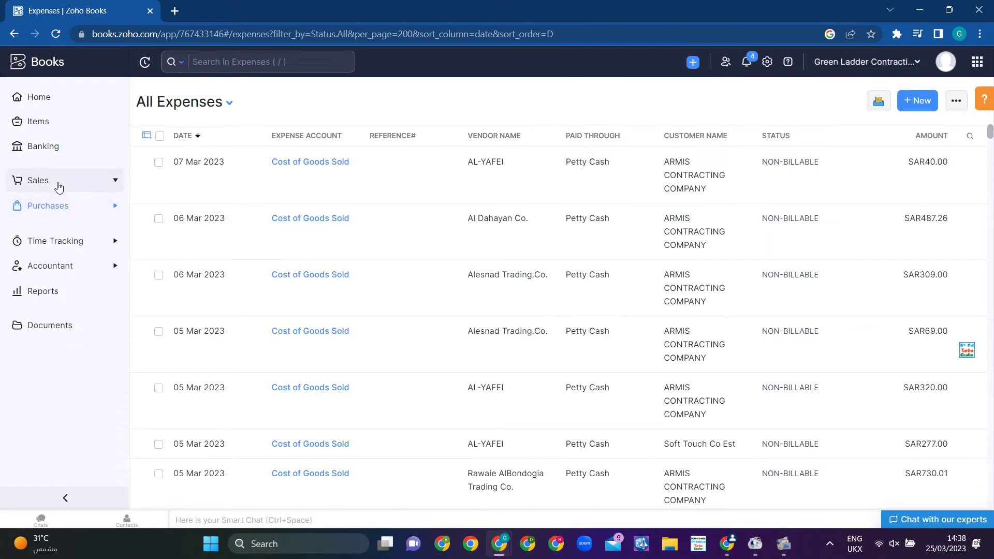
Step: Open Sales > Invoices to view all invoices
click(59, 184)
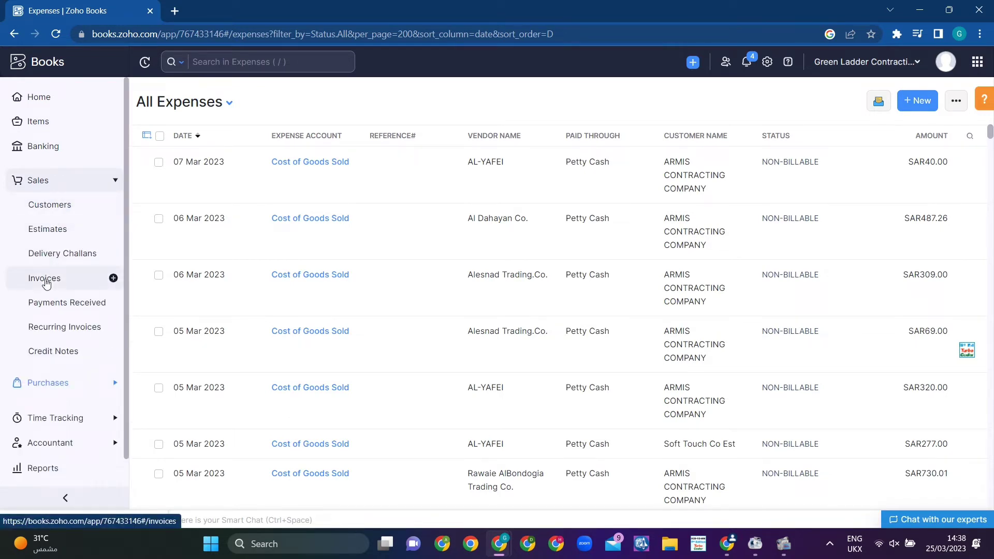
click(46, 283)
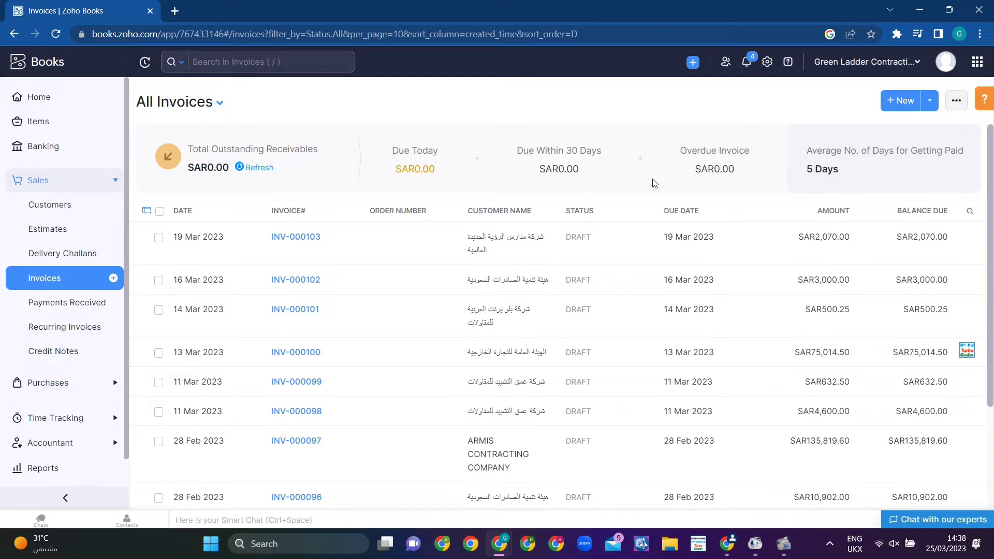
scroll(654, 182, down, 5)
scroll(653, 182, up, 5)
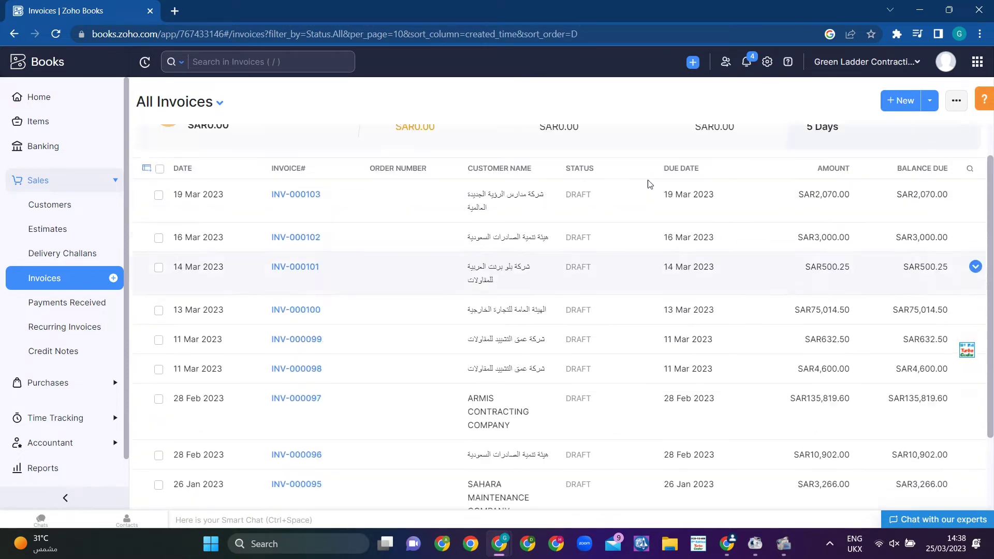
Step: Start new invoice INV-000104 and look through the customer list
click(907, 104)
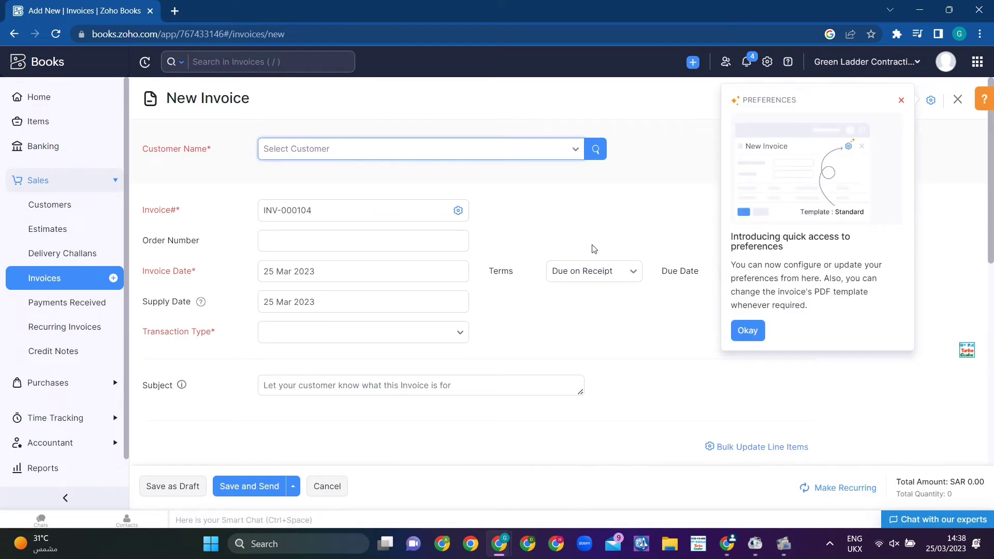
click(747, 331)
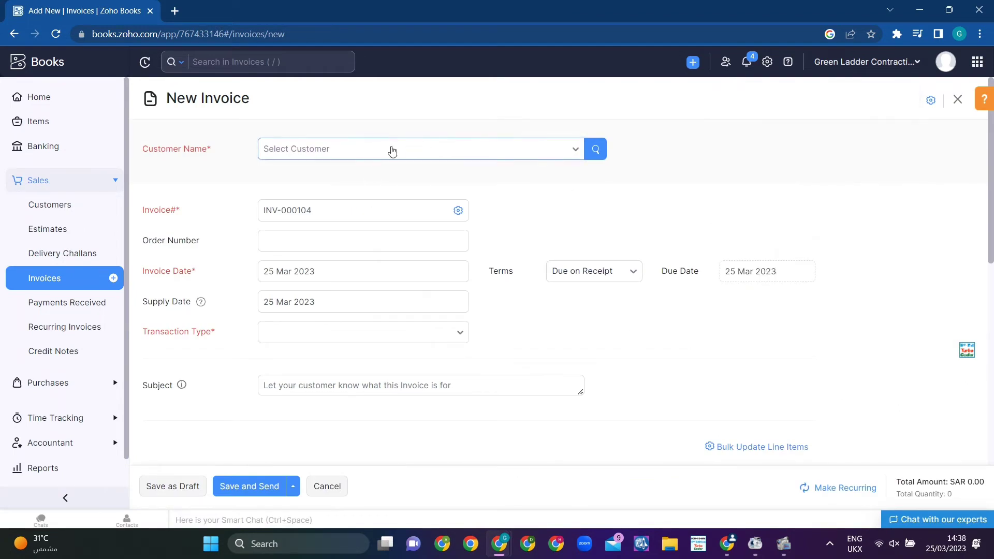
click(392, 151)
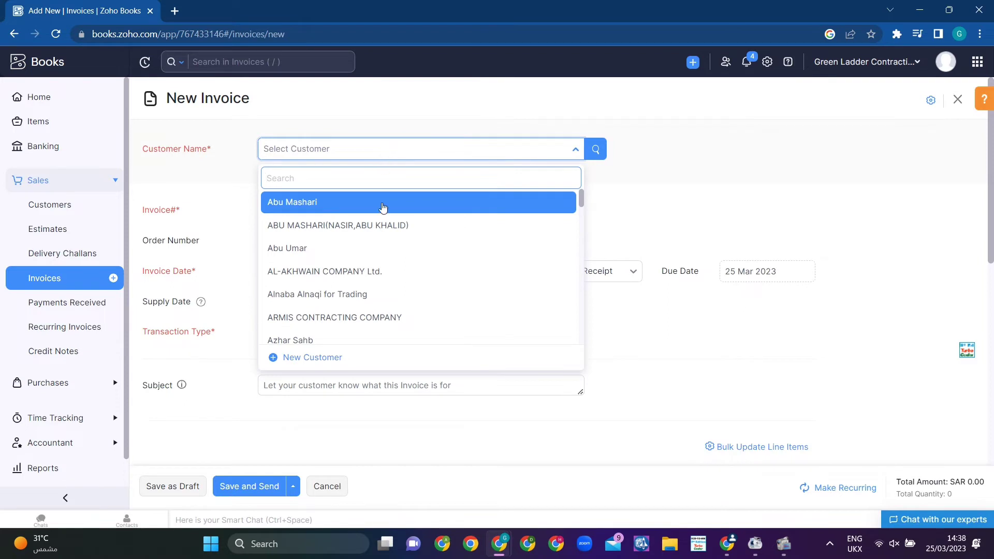
scroll(409, 284, down, 5)
scroll(409, 283, down, 5)
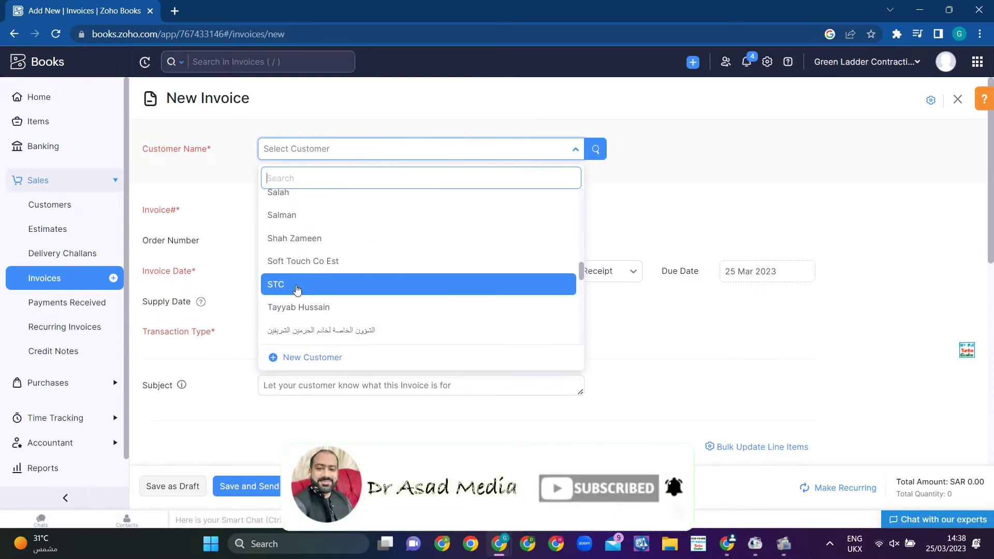
scroll(304, 311, up, 3)
scroll(292, 337, down, 1)
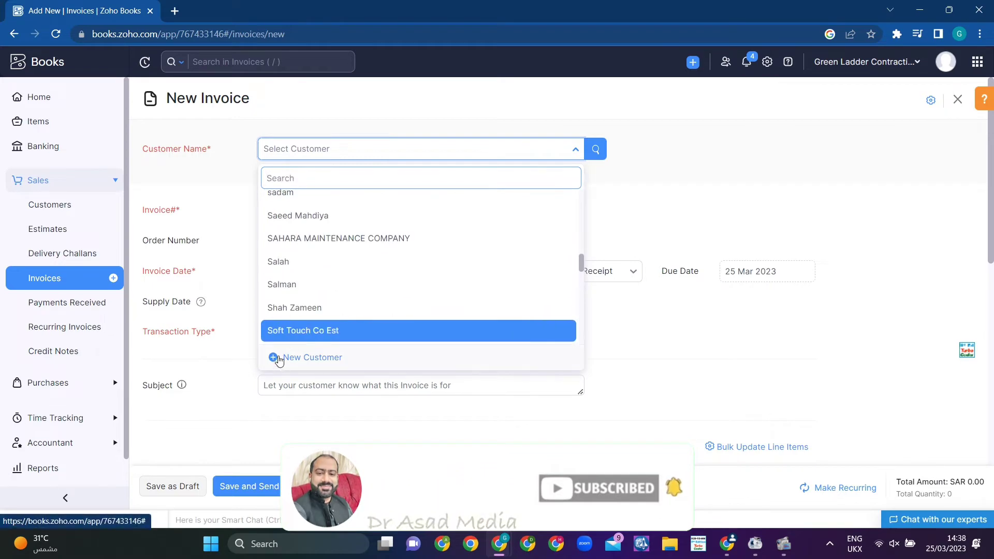
Step: Add a new customer named burhan with tax treatment Non VAT Registered
click(276, 357)
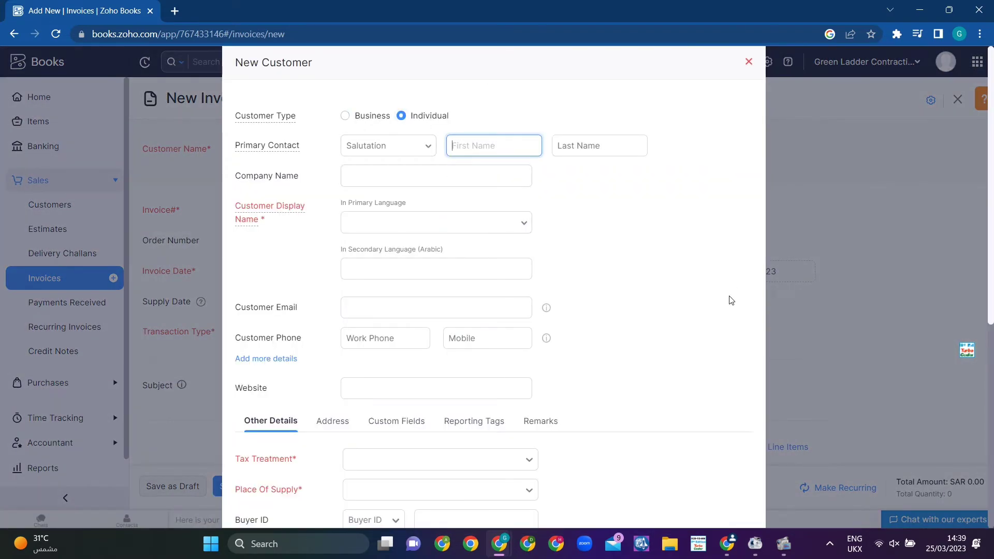
click(528, 229)
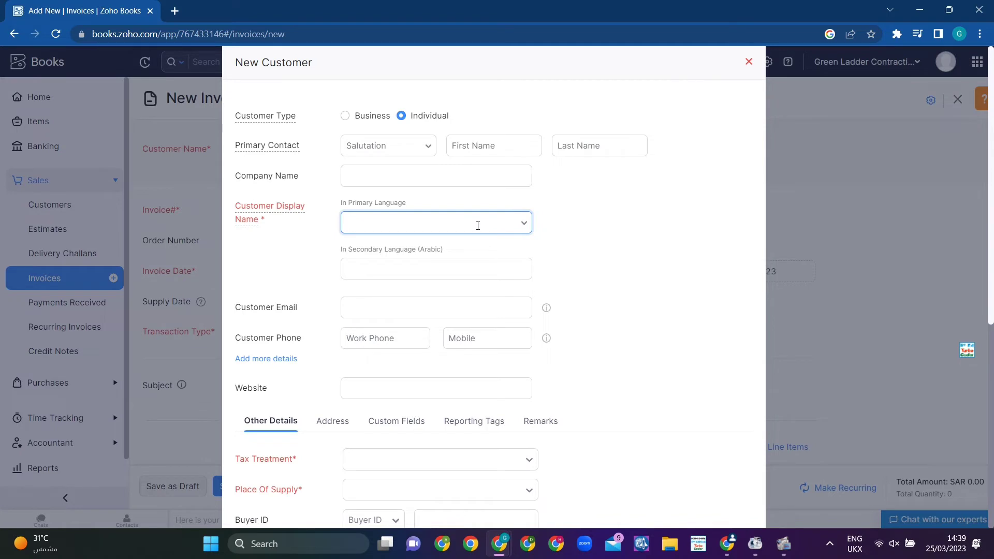
text(burhan)
scroll(554, 260, down, 3)
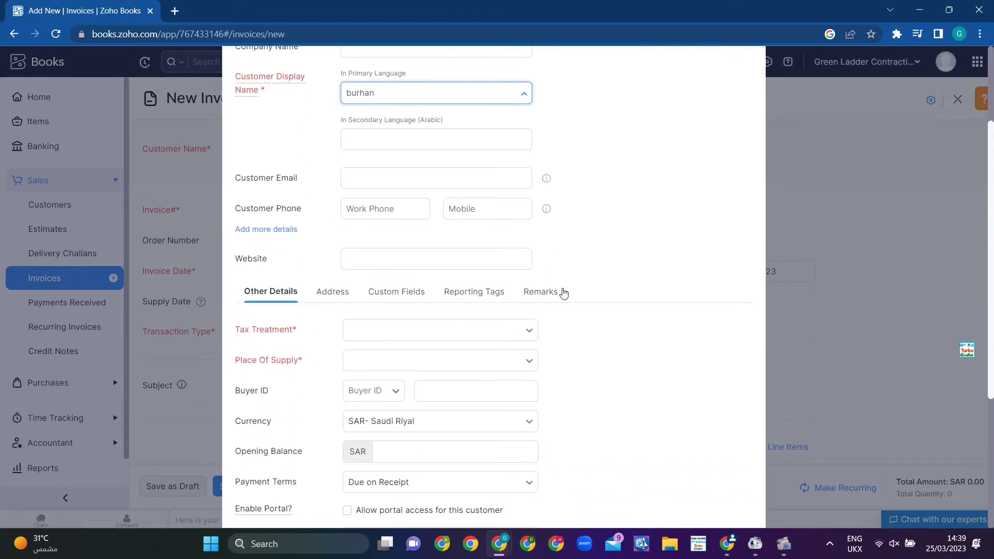
click(421, 332)
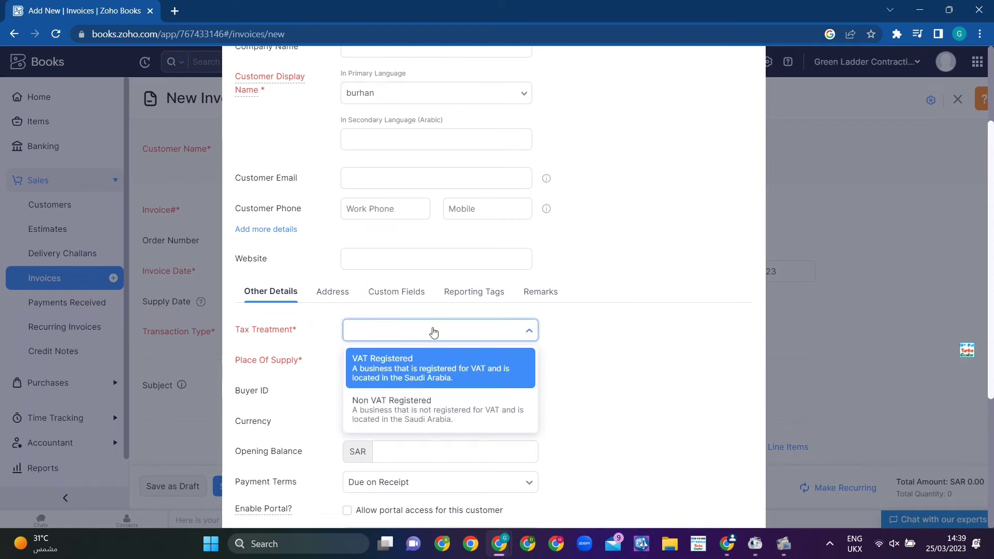
click(421, 377)
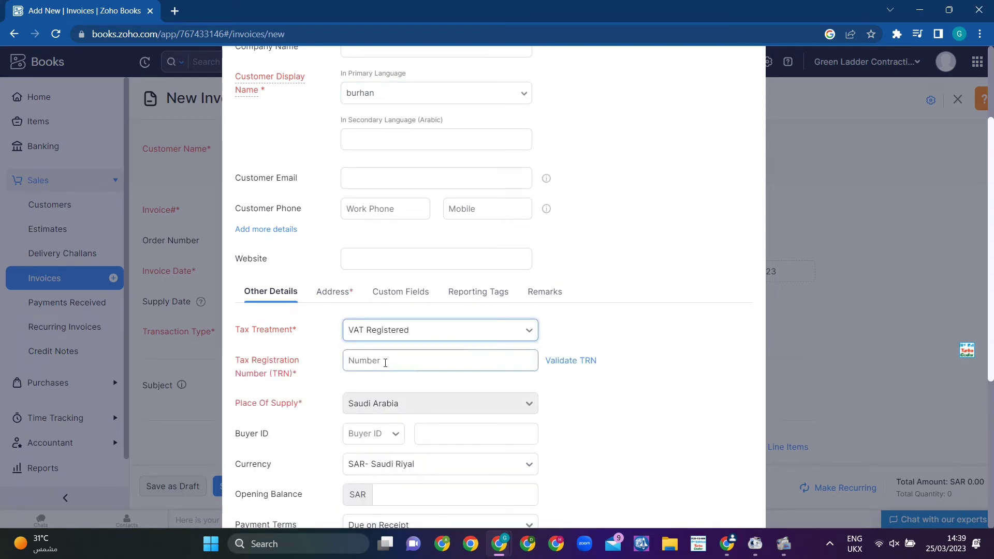
click(449, 337)
click(390, 407)
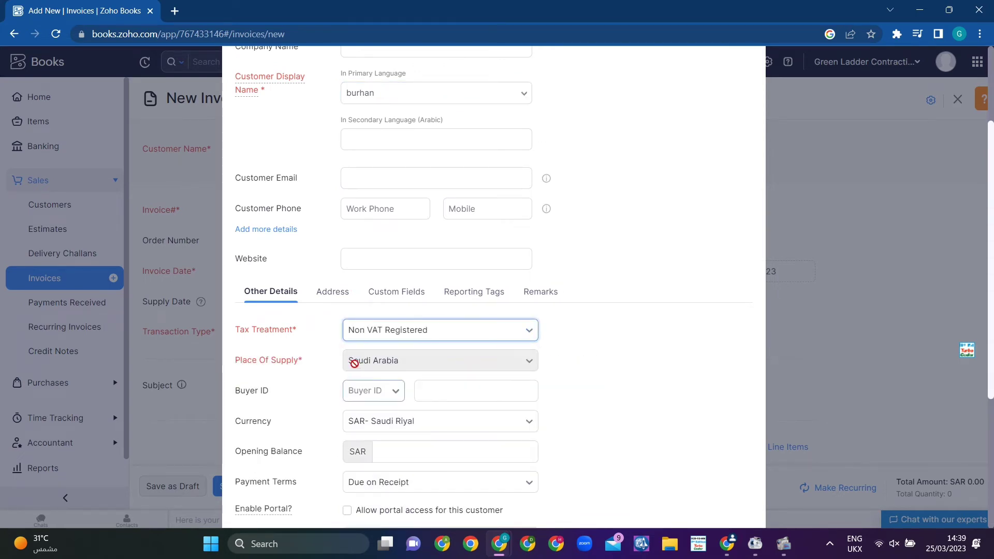
Step: Make the customer a Business and rename it to Rawad school
scroll(462, 383, down, 3)
scroll(461, 384, down, 1)
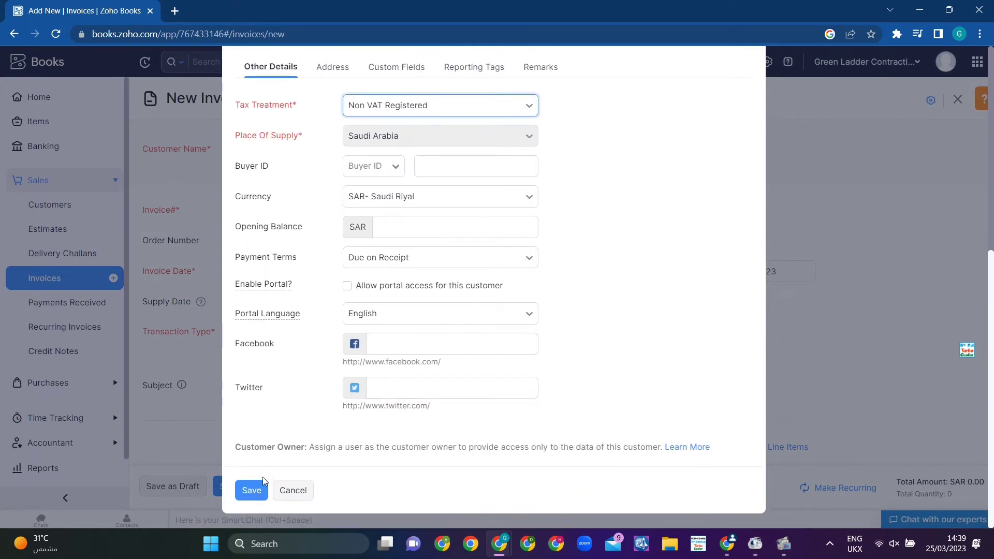
scroll(275, 447, up, 7)
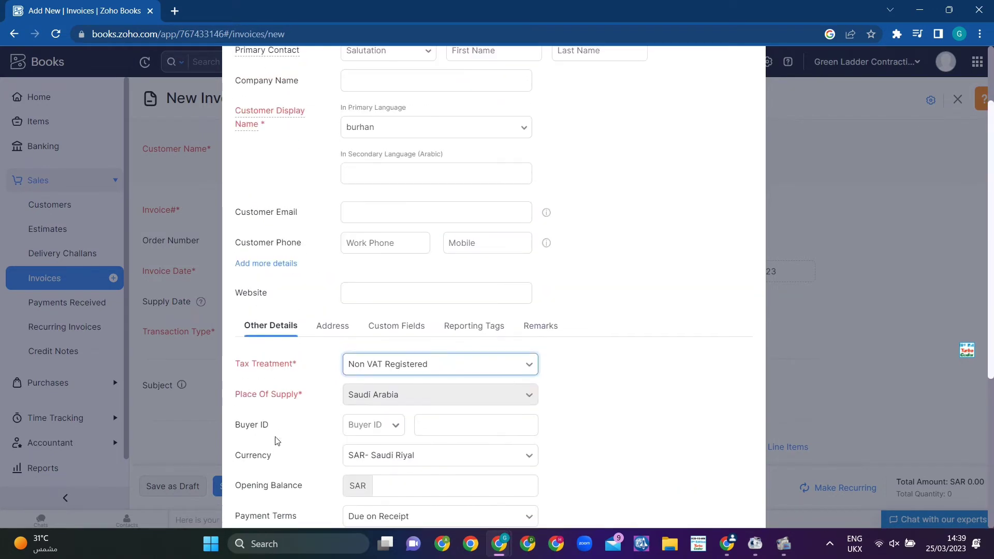
click(350, 116)
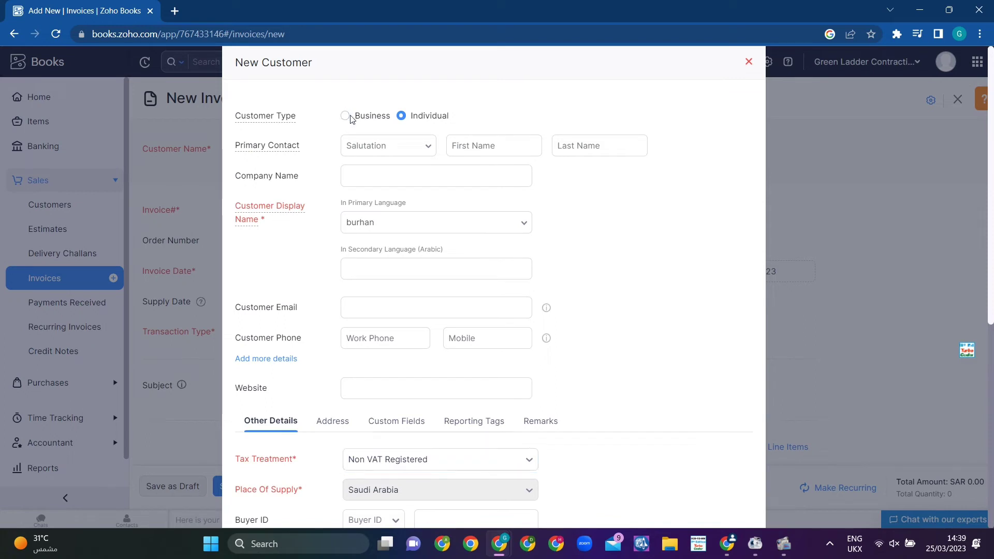
click(345, 116)
click(366, 222)
double_click(366, 223)
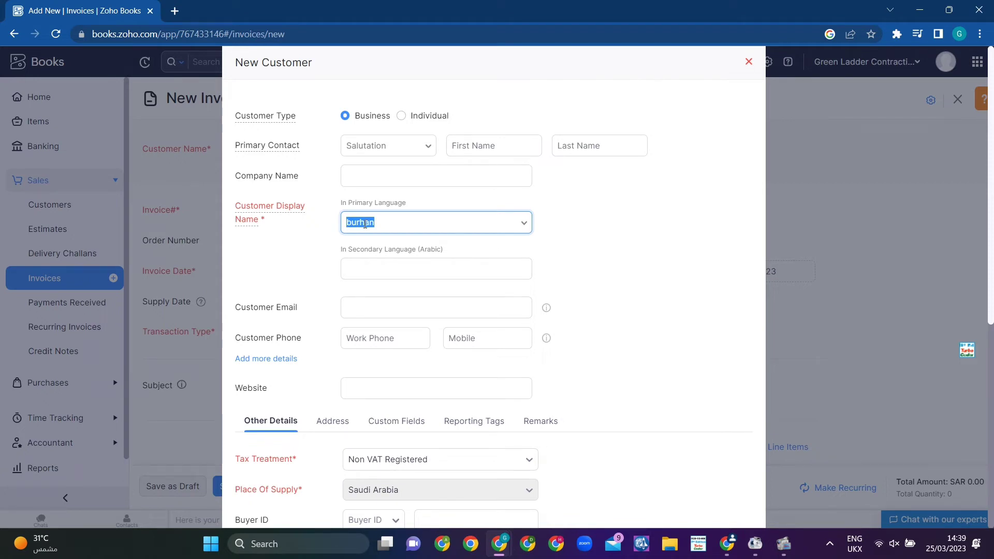
text(Rawad school)
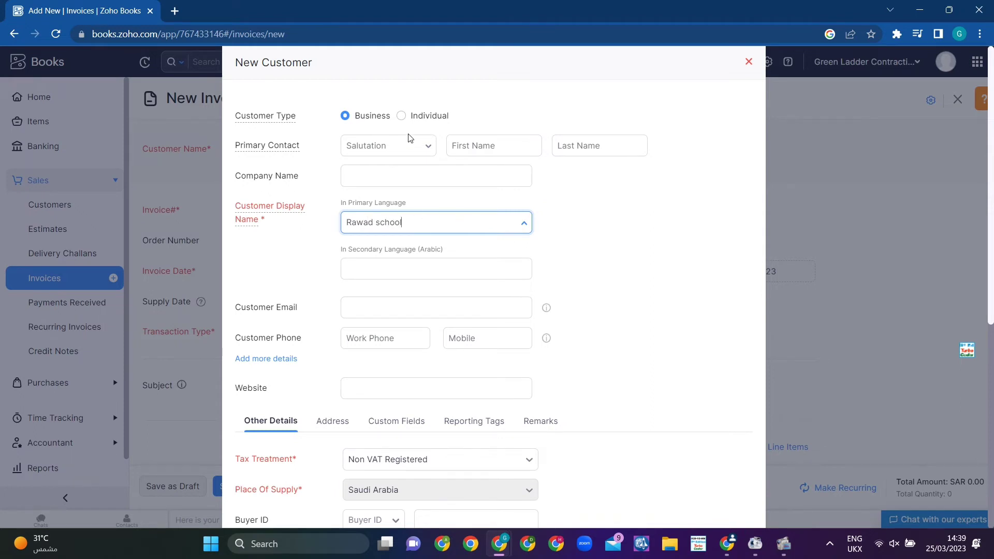
Step: Change the customer's tax treatment to VAT Registered
scroll(402, 269, down, 4)
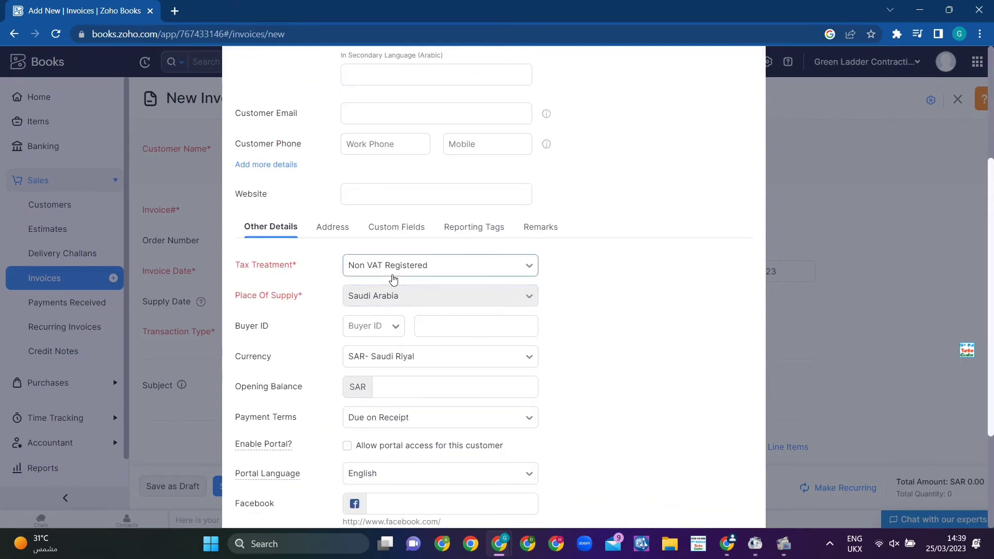
click(393, 280)
click(365, 296)
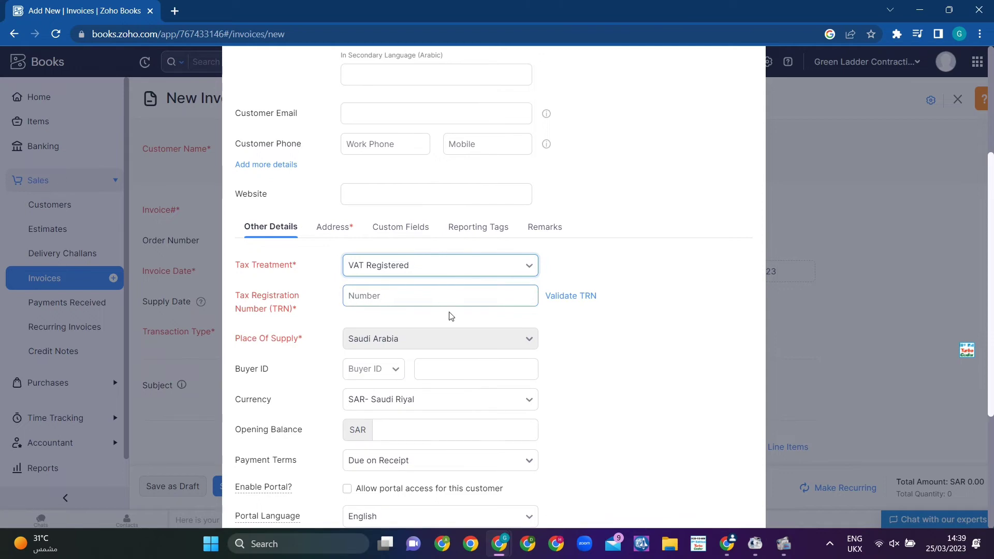
scroll(451, 316, down, 3)
scroll(363, 233, up, 3)
Step: Fill the billing address with Saudi Arabia and Riyadh details, then cancel the form
click(329, 228)
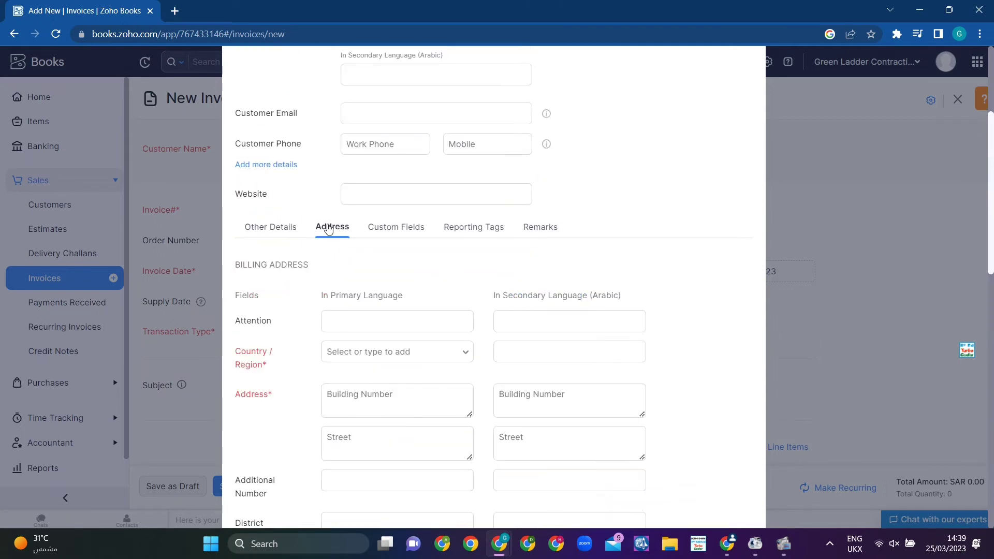
scroll(371, 259, down, 1)
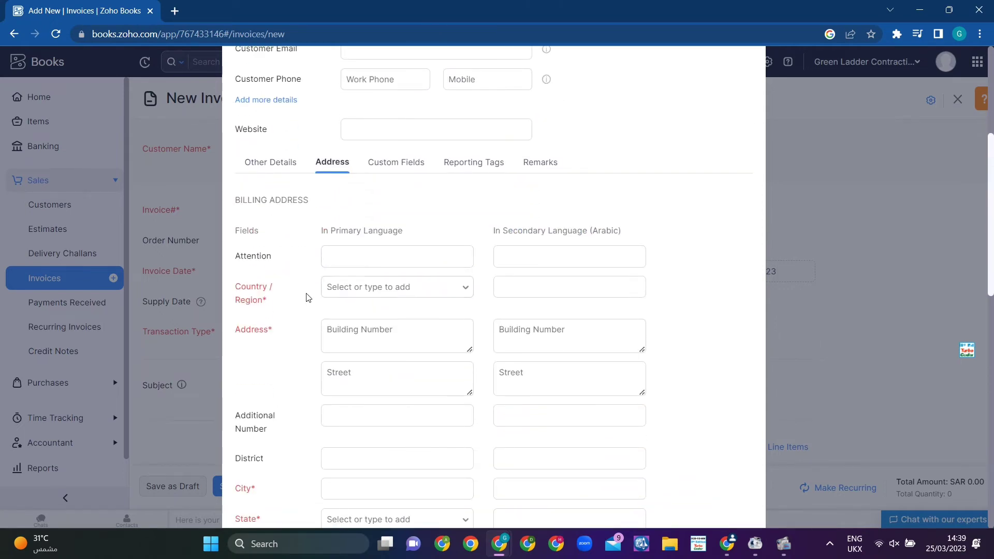
click(377, 288)
click(369, 311)
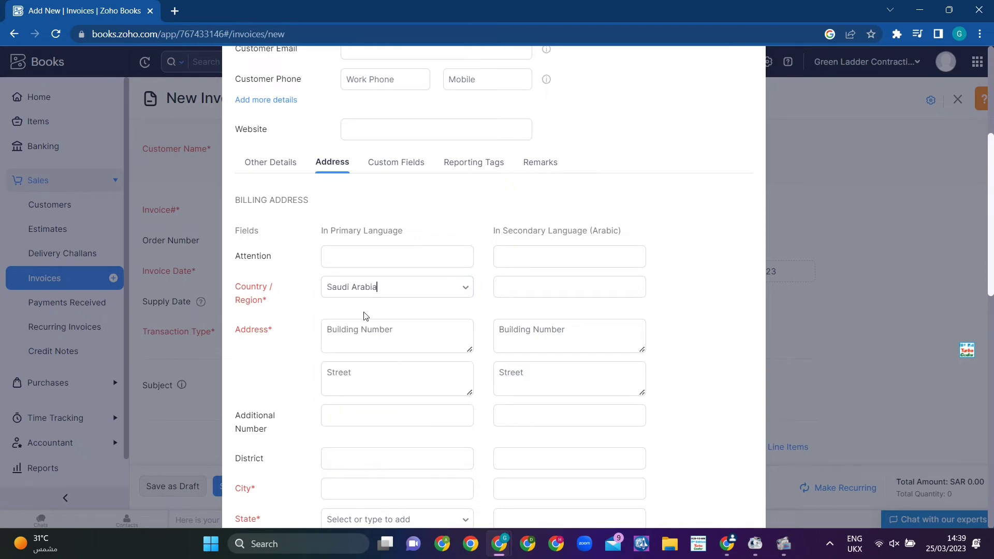
click(360, 329)
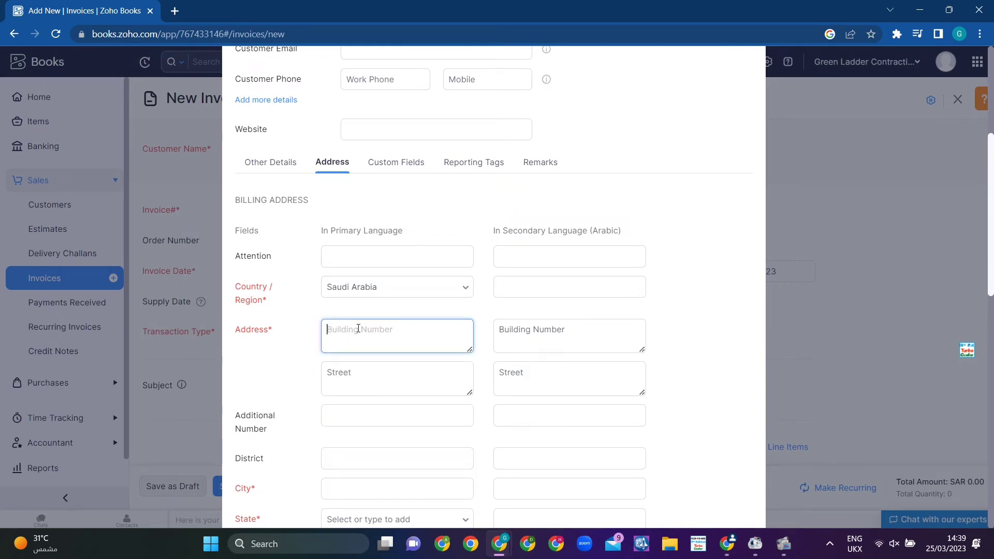
scroll(418, 382, down, 3)
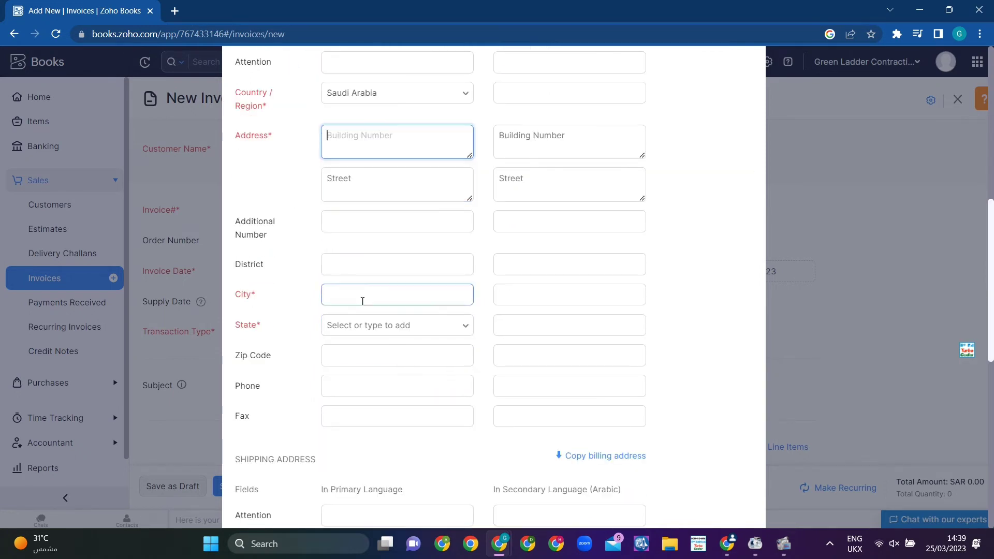
click(362, 299)
click(415, 339)
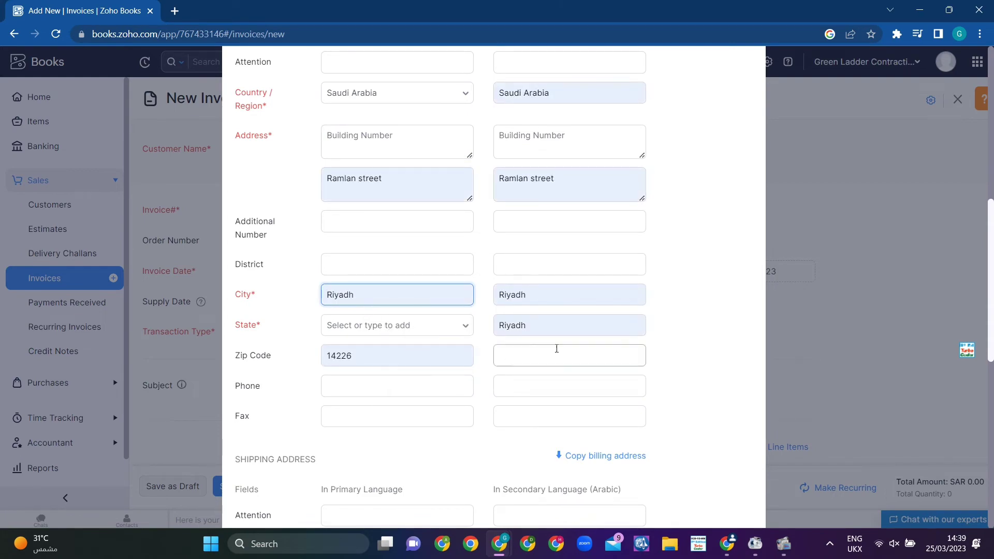
scroll(699, 359, up, 1)
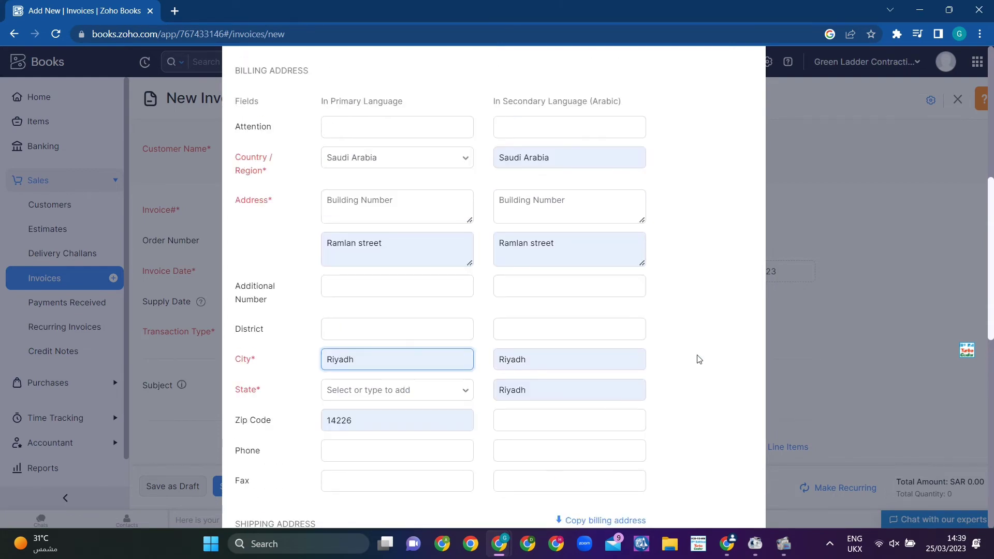
scroll(699, 360, down, 8)
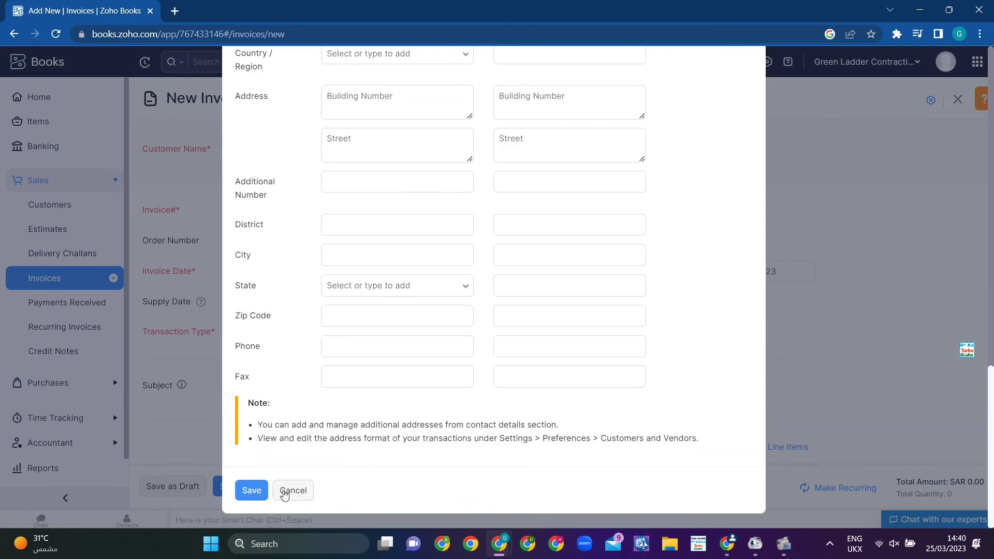
click(287, 491)
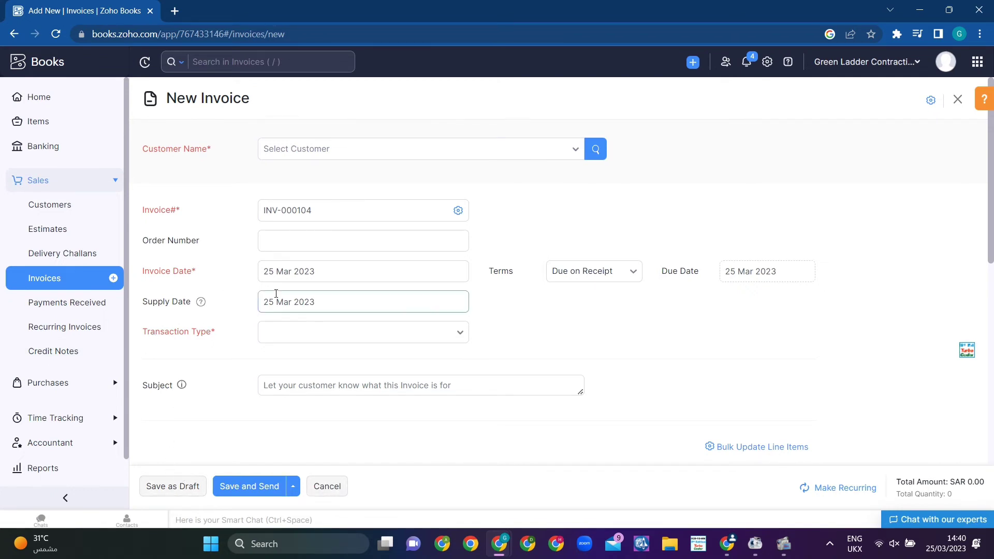
Step: Set Transaction Type to Others and bill ARMIS CONTRACTING COMPANY
scroll(273, 293, down, 3)
click(346, 213)
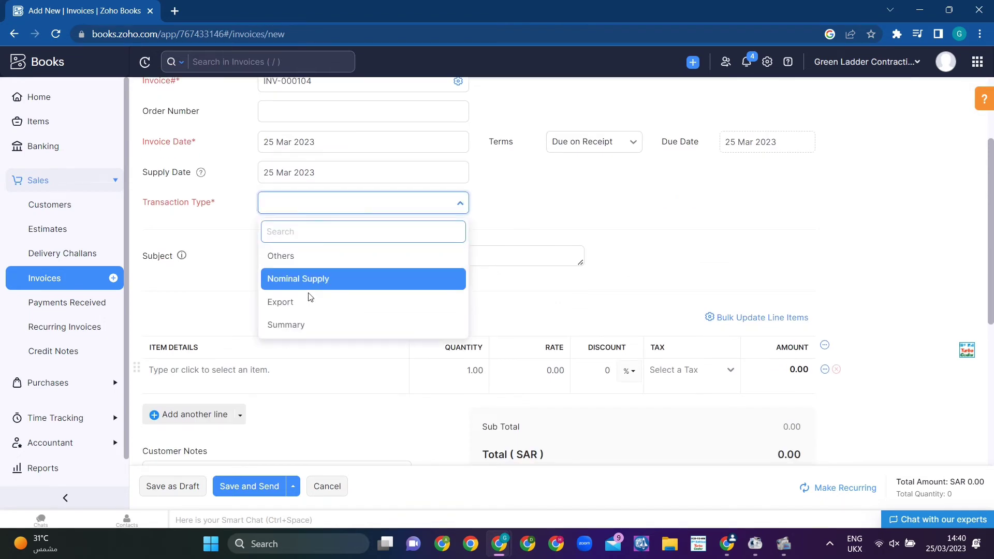
click(290, 256)
scroll(255, 300, up, 2)
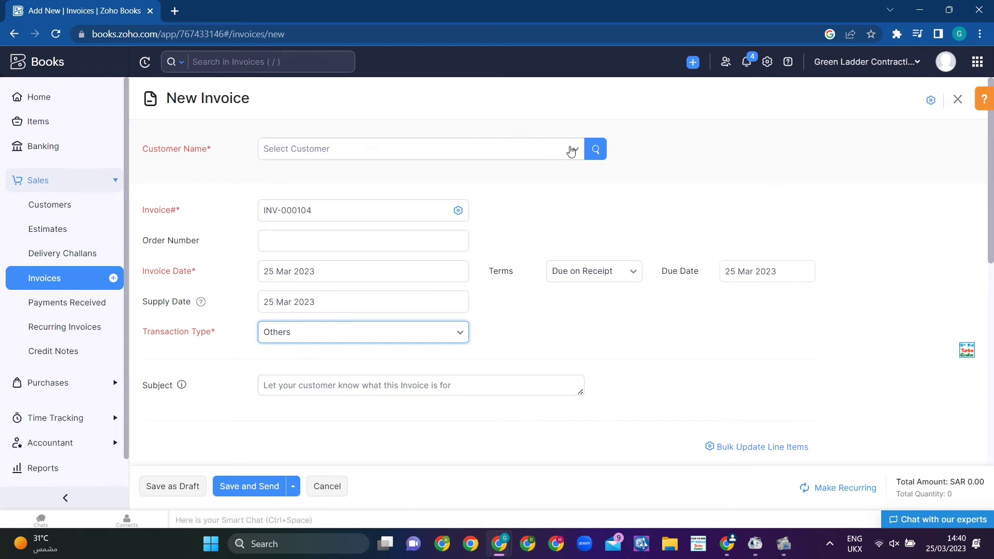
click(572, 151)
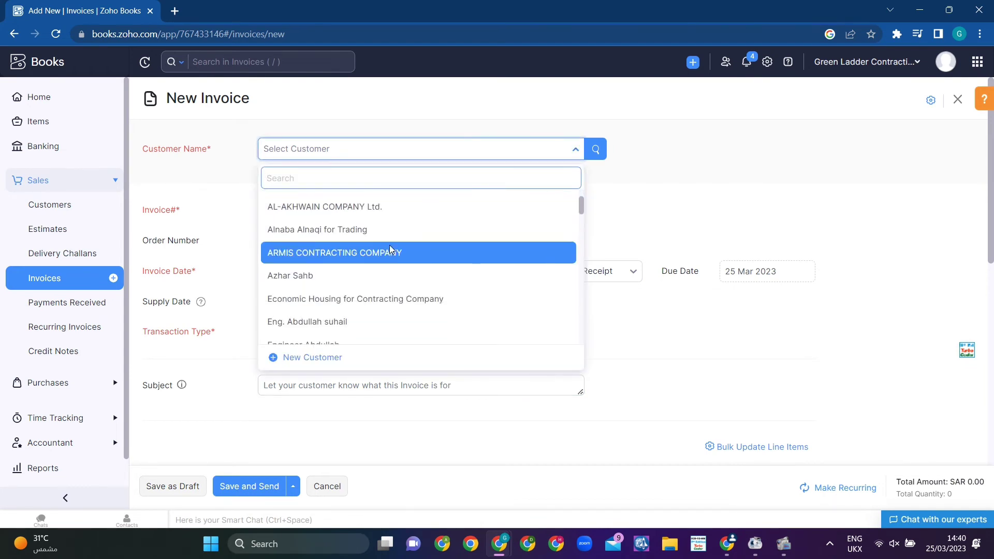
click(420, 249)
scroll(558, 280, down, 4)
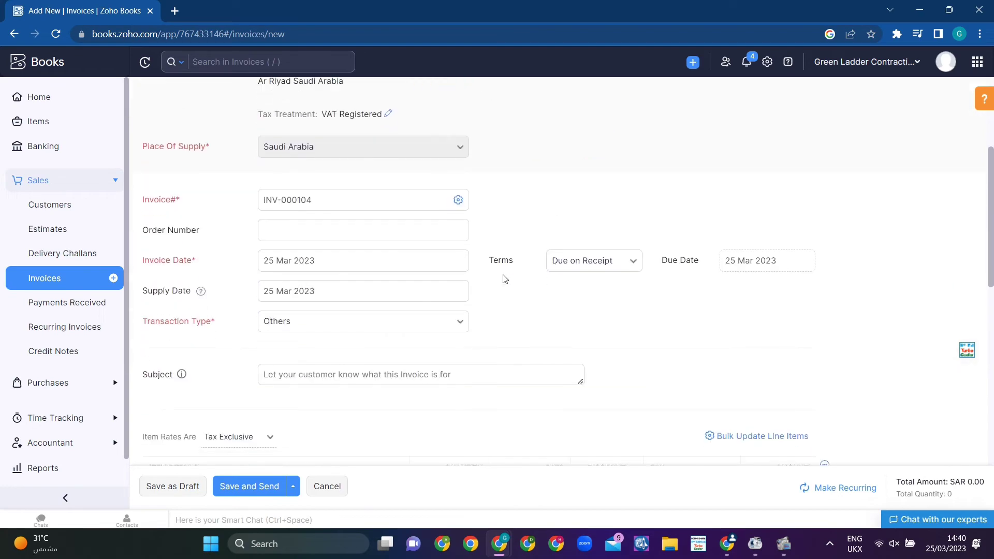
scroll(344, 280, down, 6)
scroll(337, 270, up, 1)
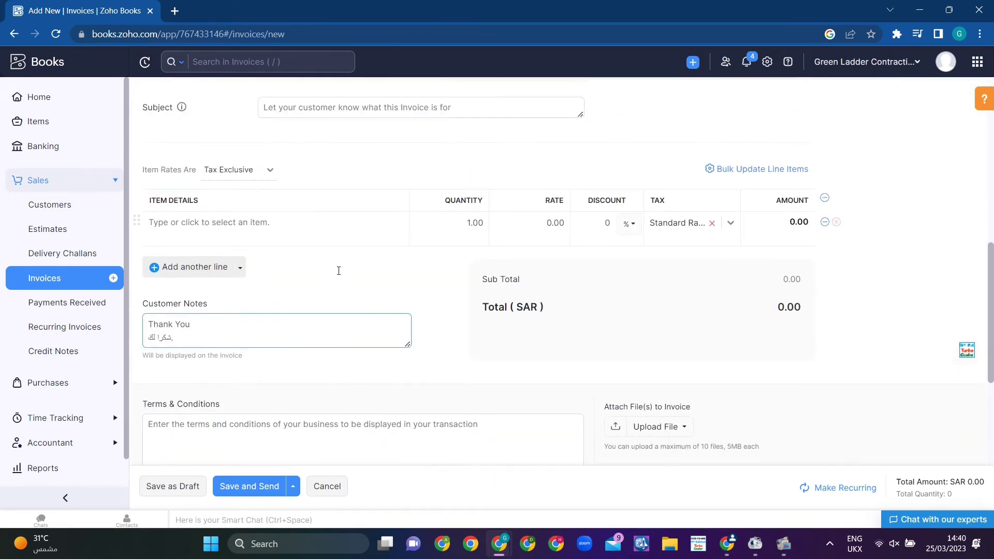
Step: Add an aluminum door line at rate 1000 and save the invoice as a draft
click(250, 236)
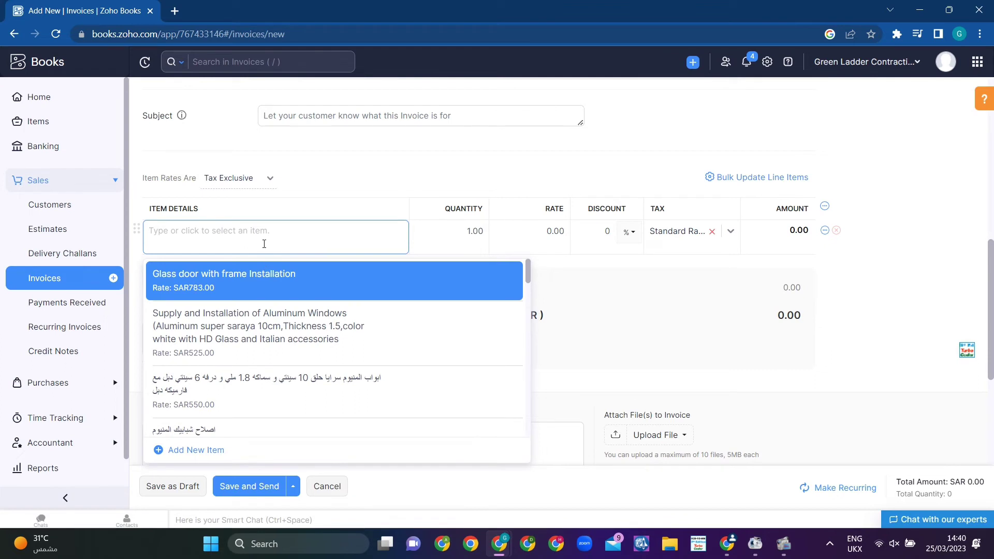
text(aluminum door)
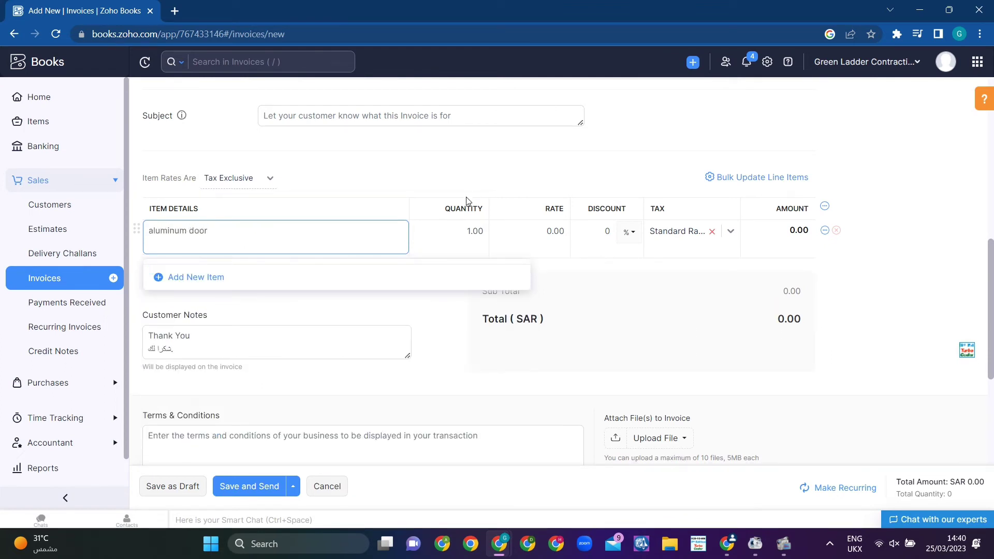
click(545, 230)
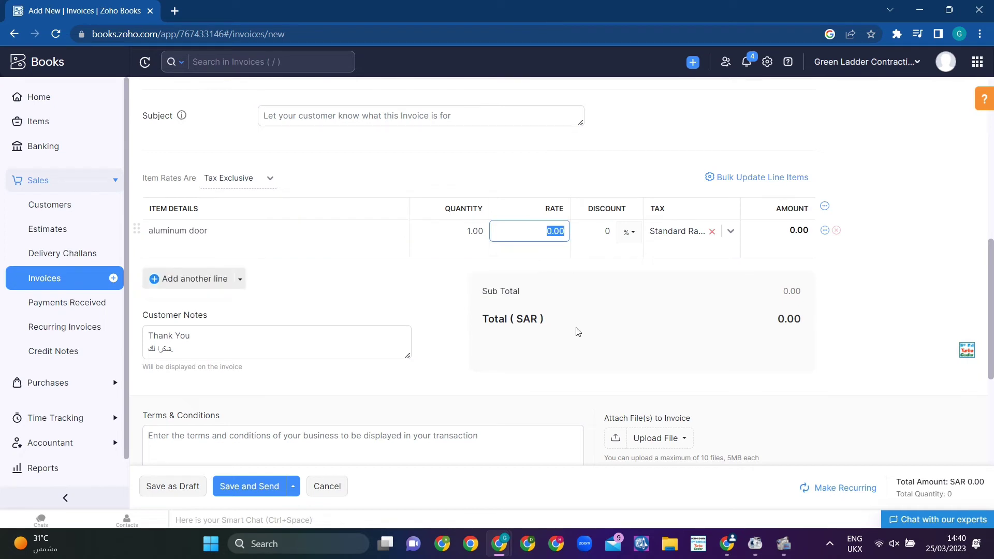
text(1000)
click(627, 266)
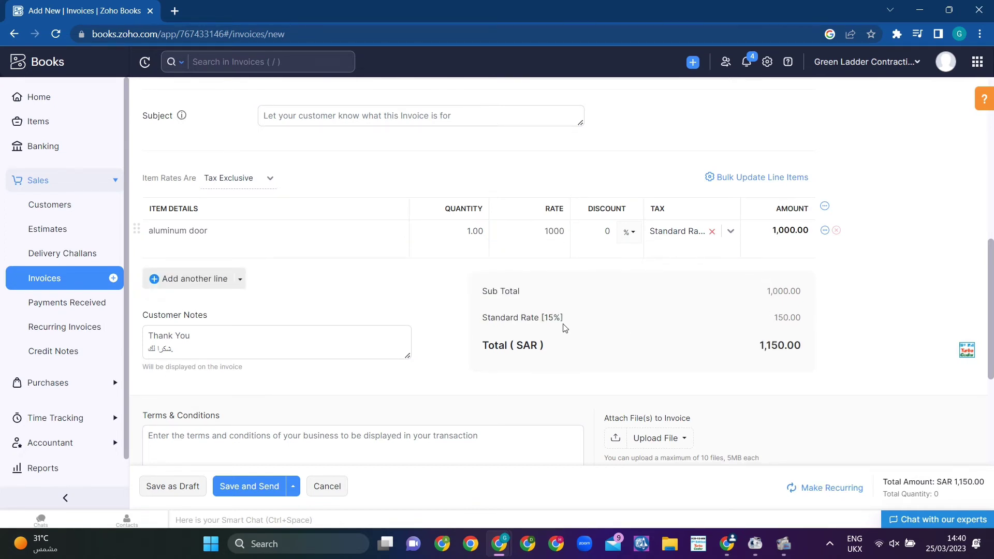
scroll(197, 311, down, 3)
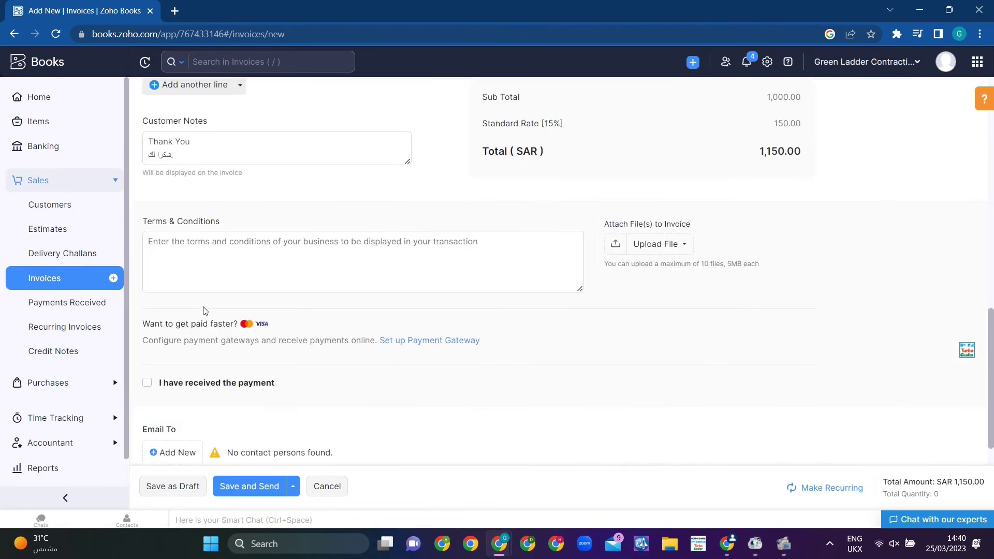
scroll(203, 311, down, 1)
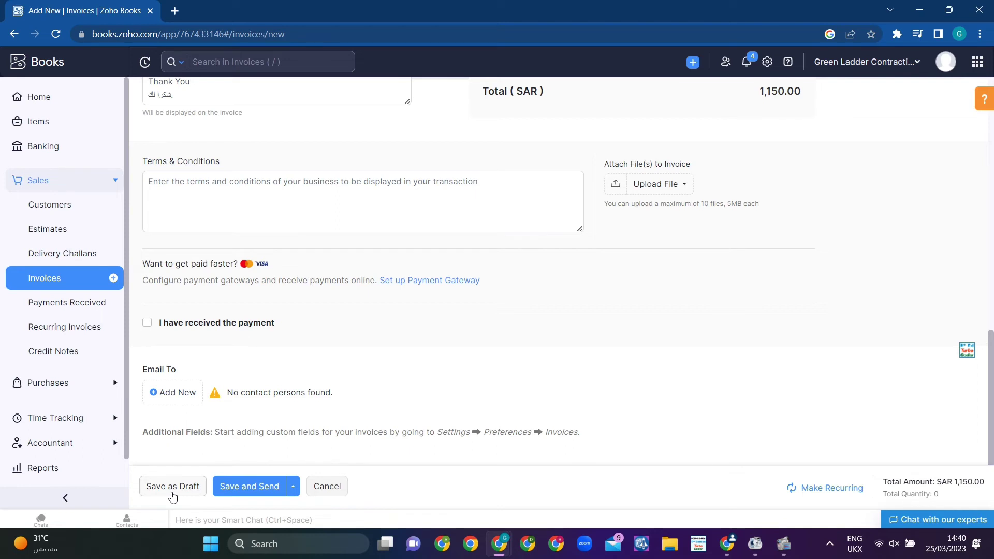
click(172, 494)
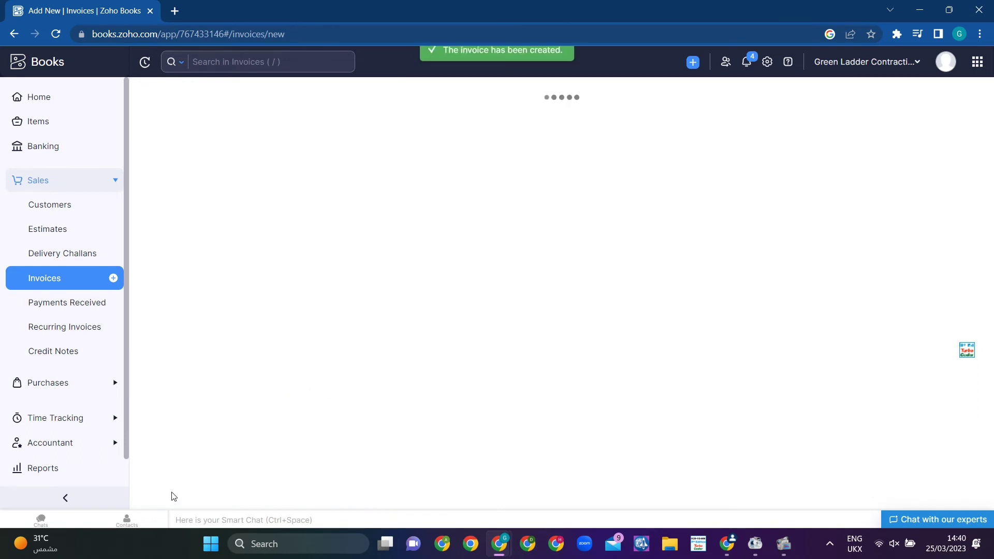
Step: Download invoice INV-000104 from All Invoices as a PDF
click(82, 273)
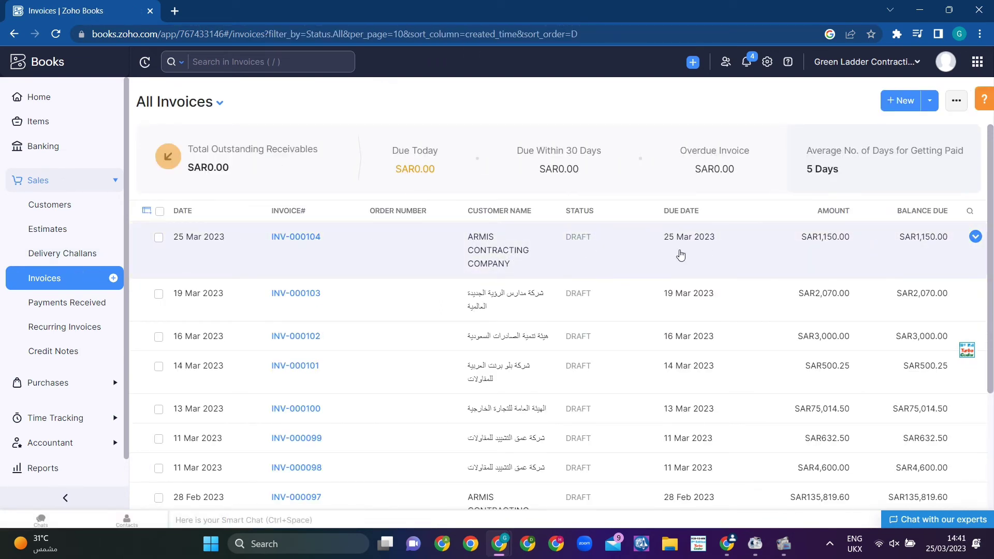
click(286, 237)
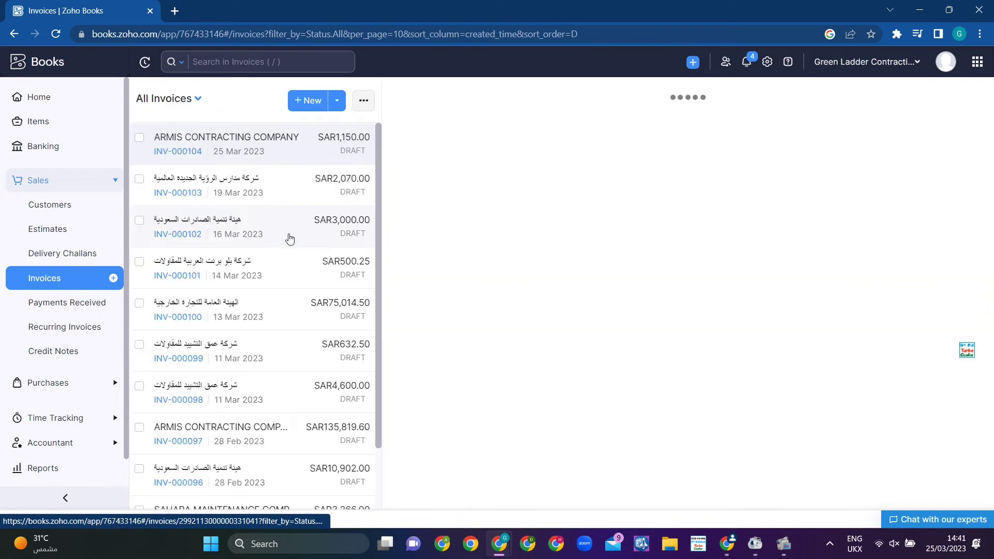
click(580, 134)
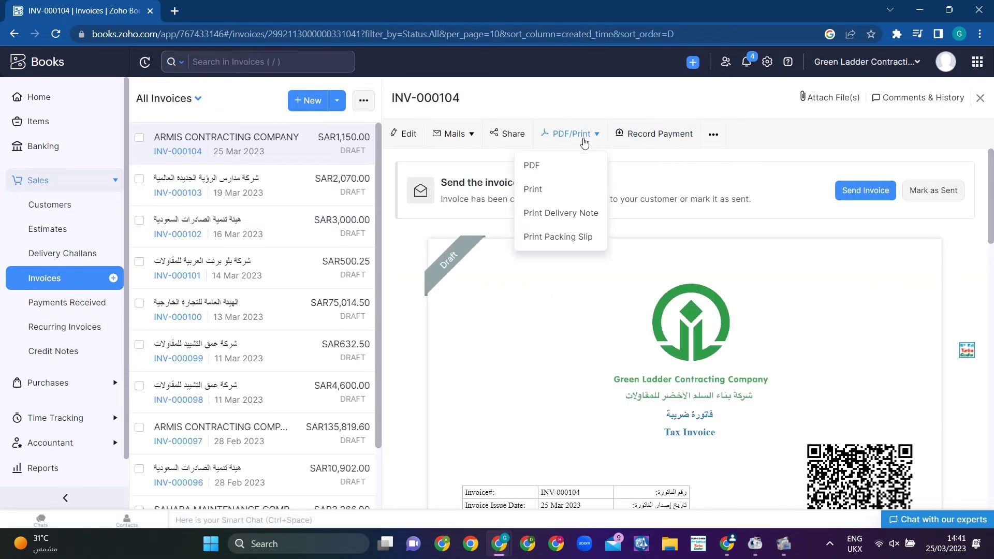
click(556, 164)
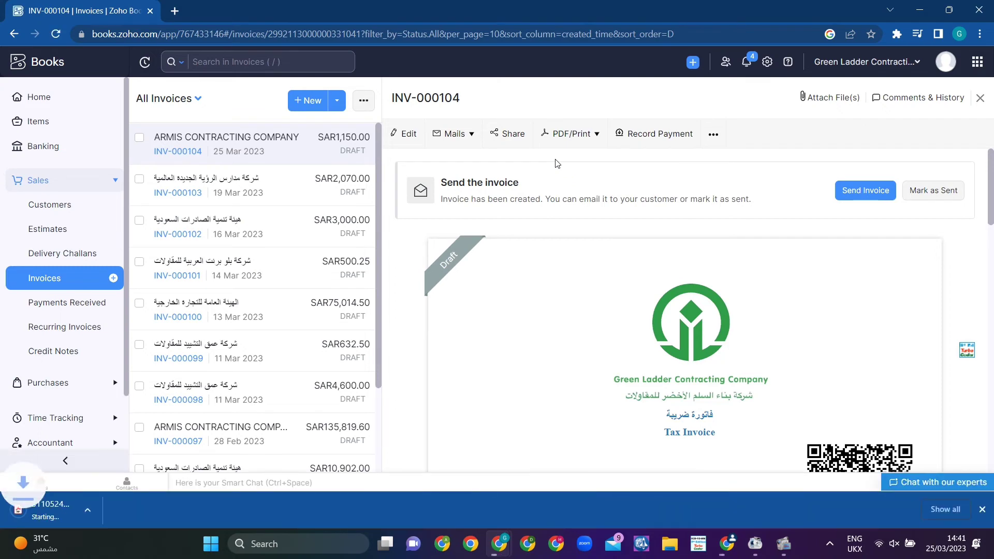
Step: Look through both pages of the downloaded INV-000104 PDF, then close it
click(53, 514)
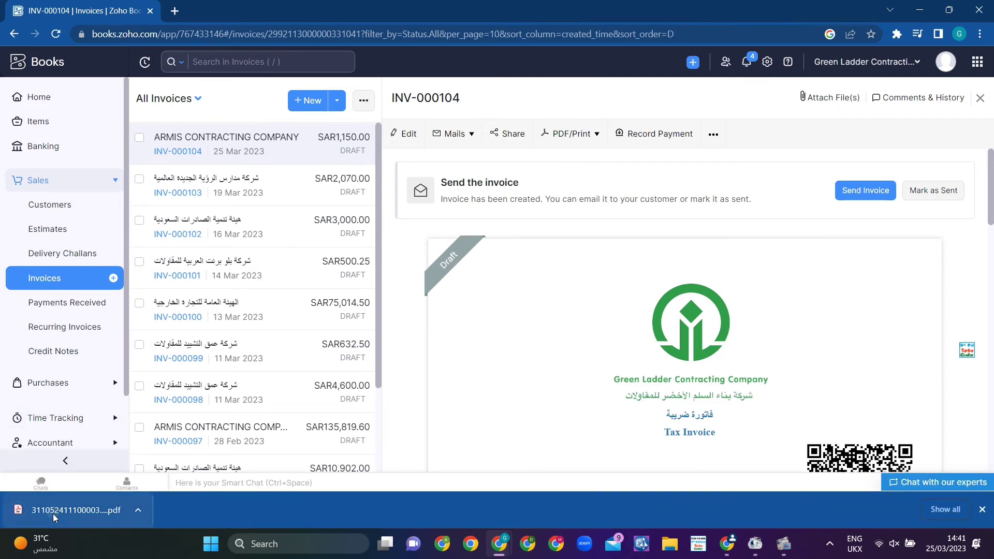
scroll(428, 187, down, 10)
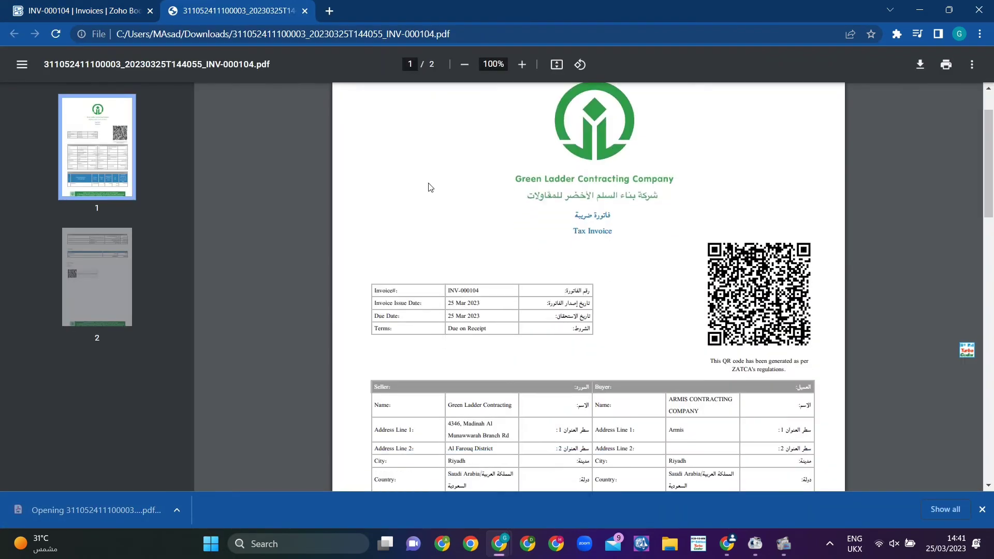
scroll(428, 188, down, 7)
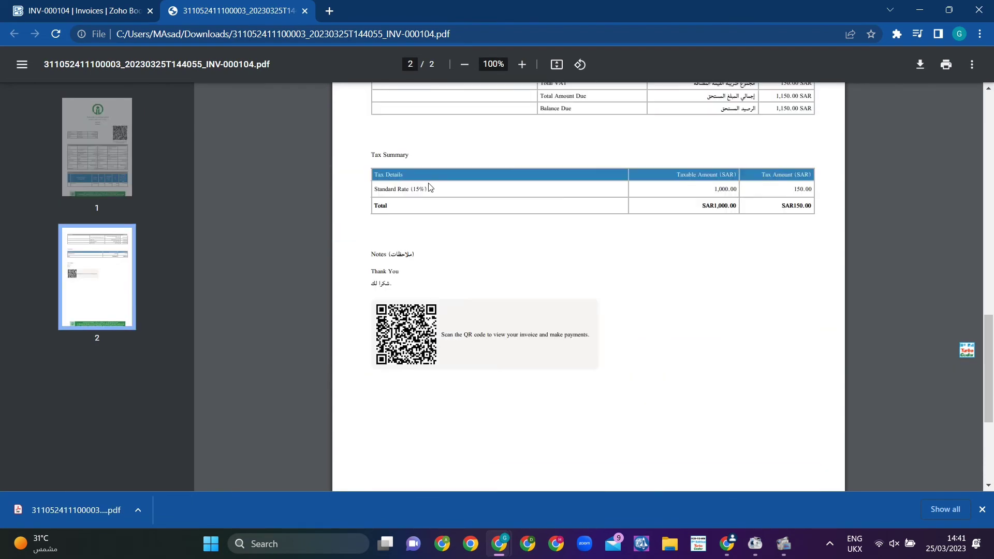
scroll(428, 188, up, 10)
scroll(429, 188, up, 6)
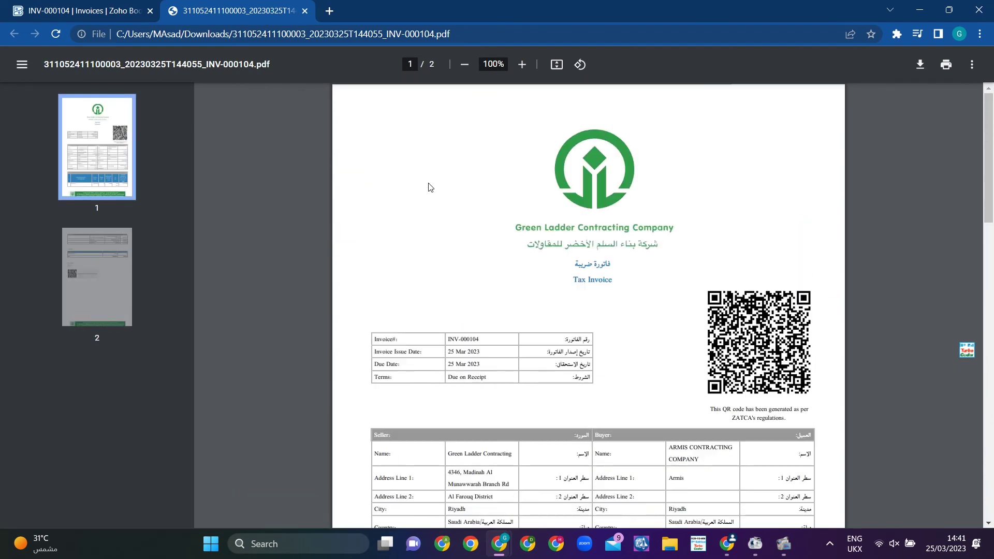
click(305, 11)
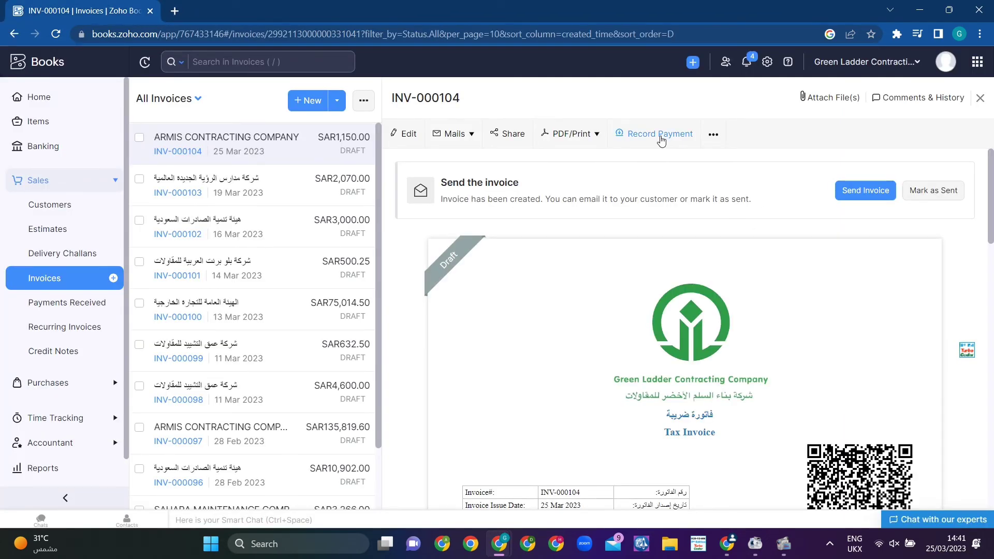
Step: Permanently delete draft invoice INV-000104 and return to the Home dashboard
click(714, 136)
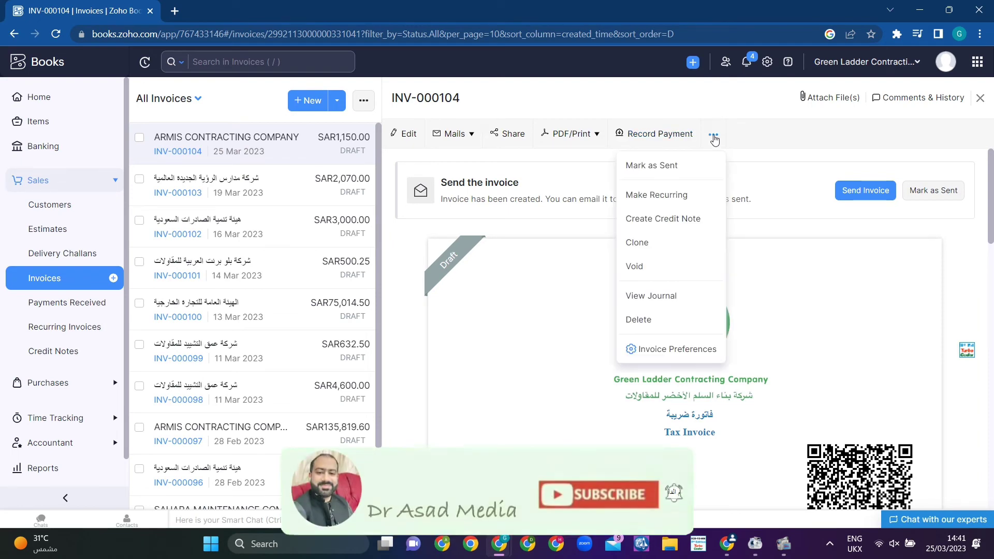
click(647, 323)
click(421, 110)
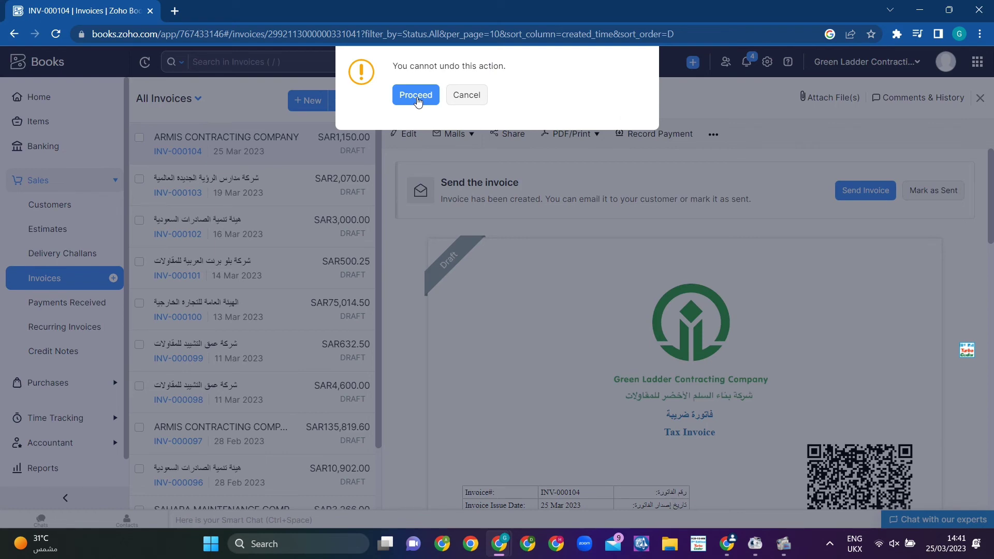
click(418, 98)
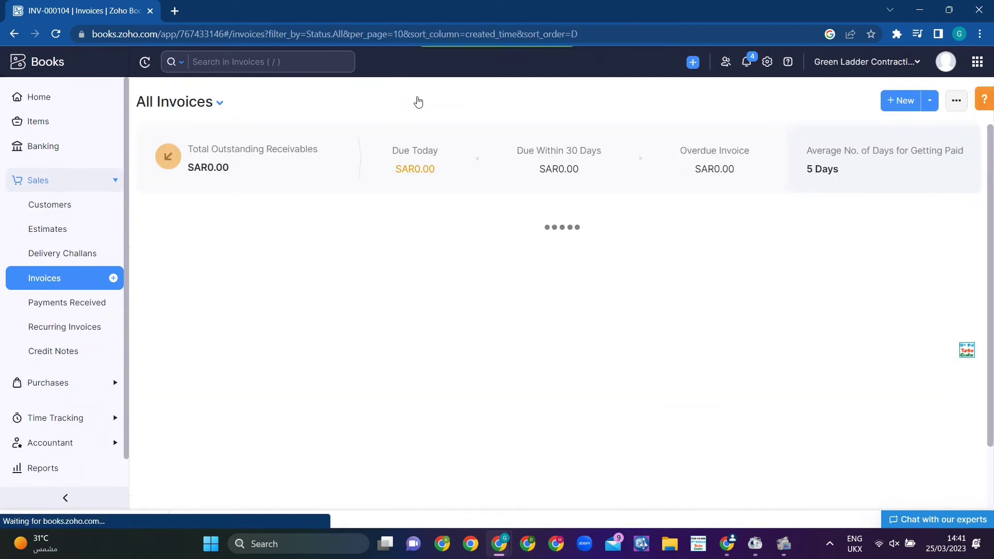
click(35, 97)
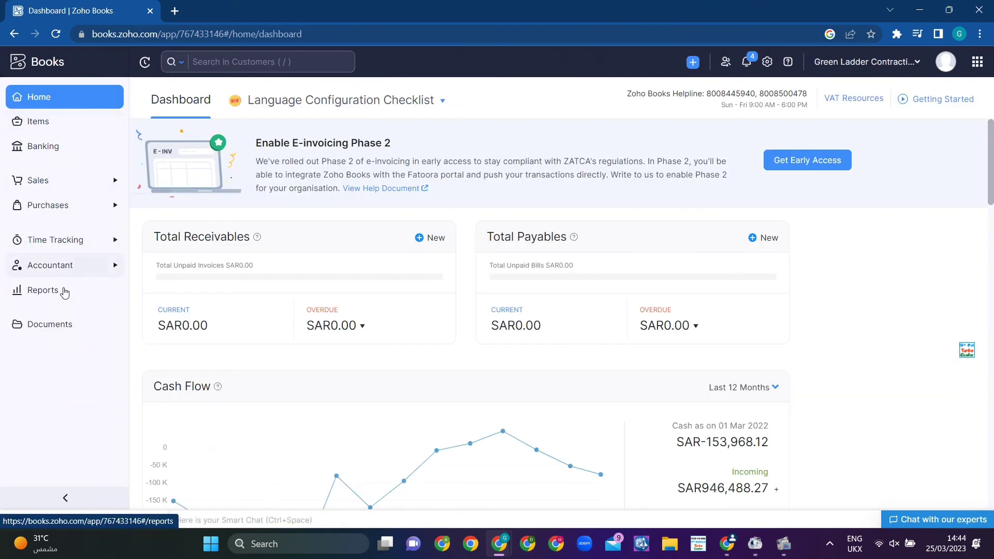
Step: Generate a VAT return from Tax Returns with end date 31 Mar 2023
click(61, 297)
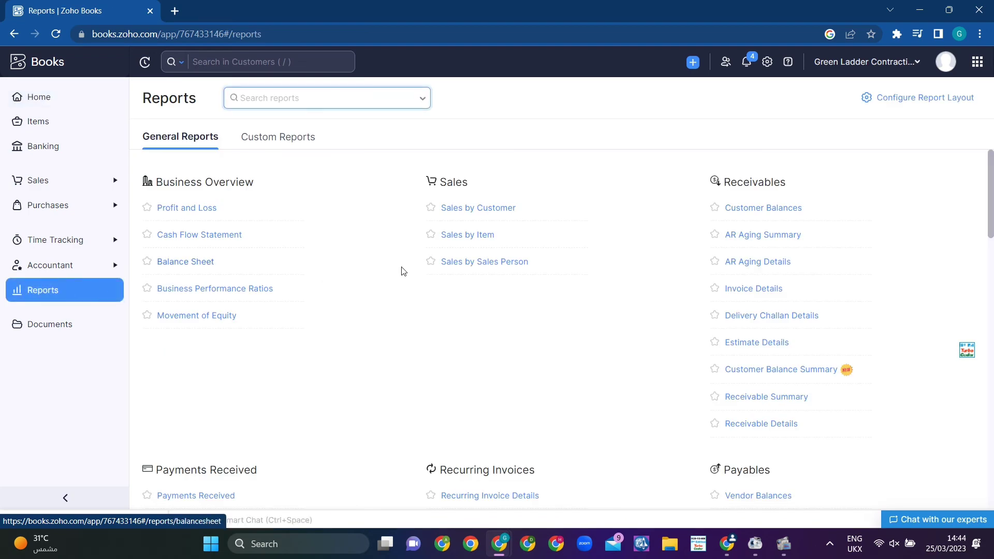
scroll(405, 270, down, 5)
scroll(406, 271, down, 4)
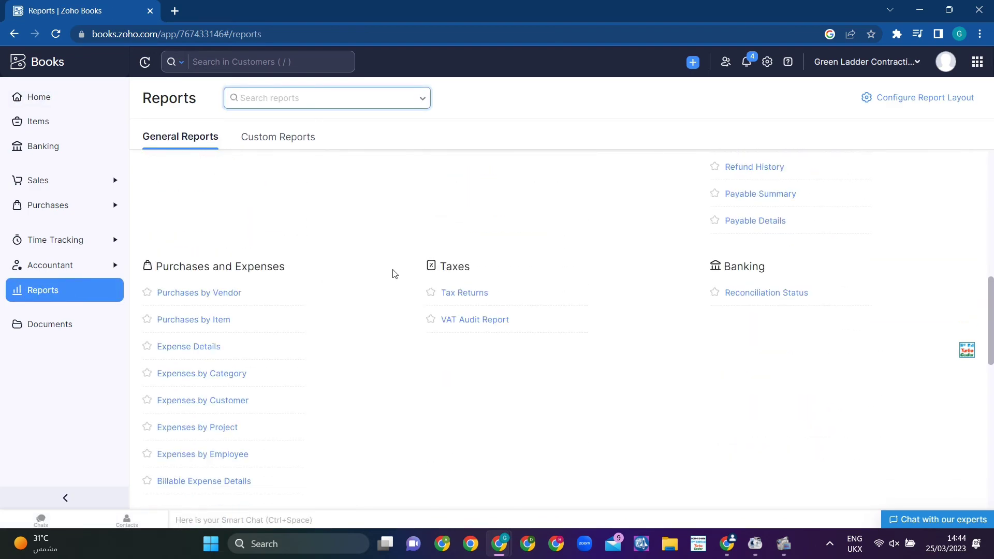
click(473, 294)
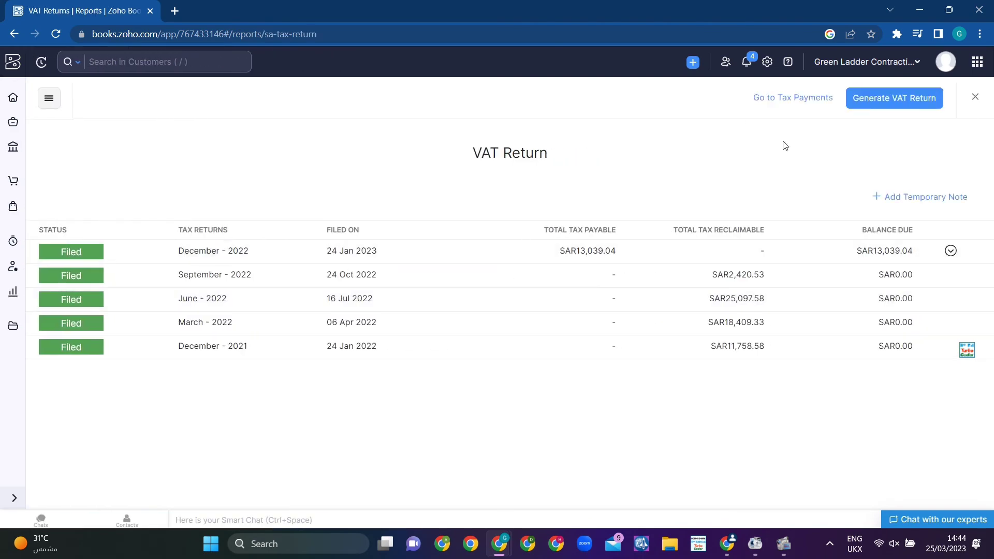
click(857, 101)
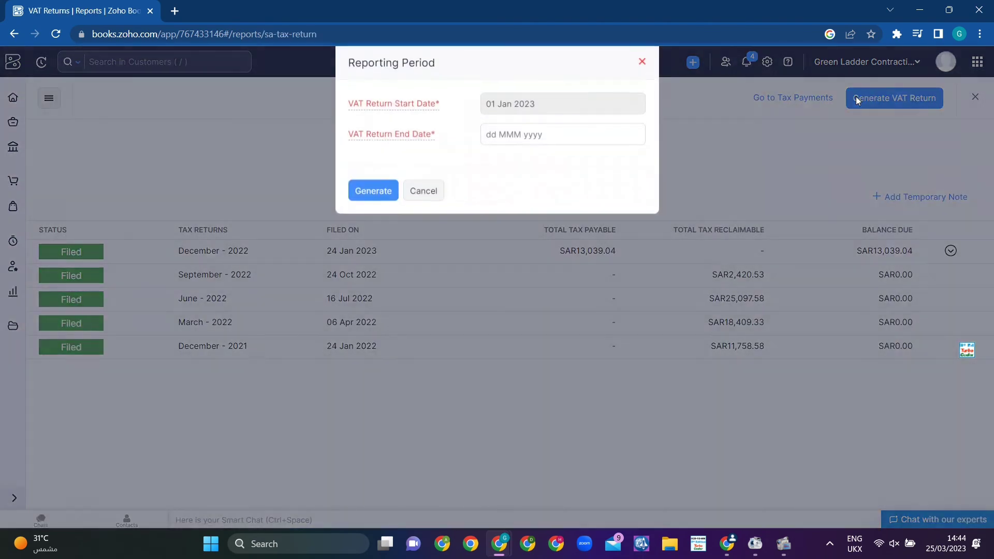
click(494, 136)
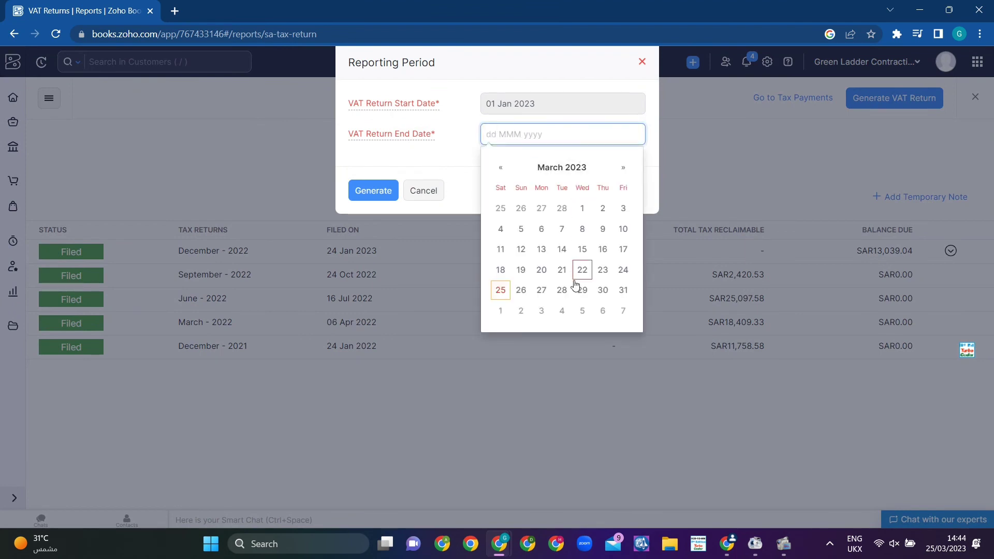
click(622, 292)
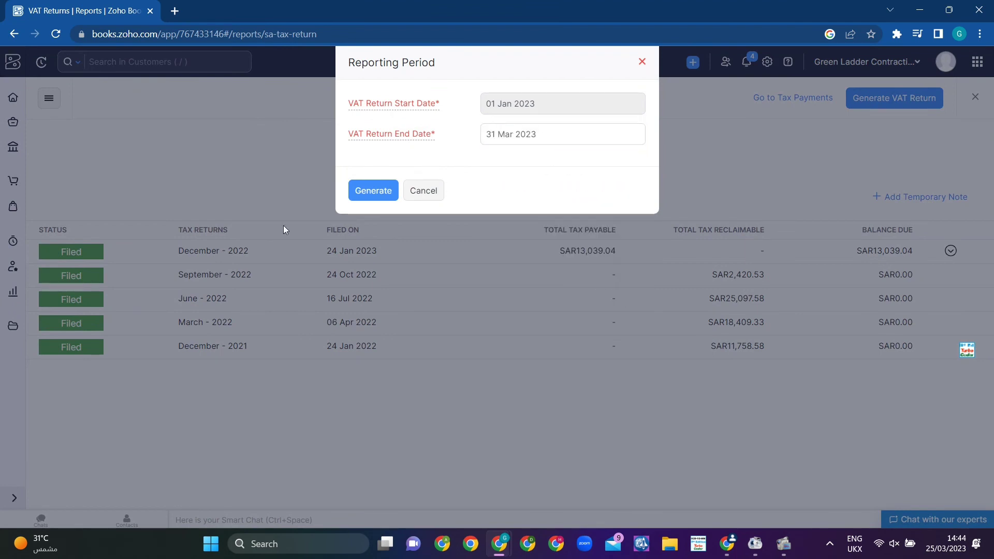
click(364, 192)
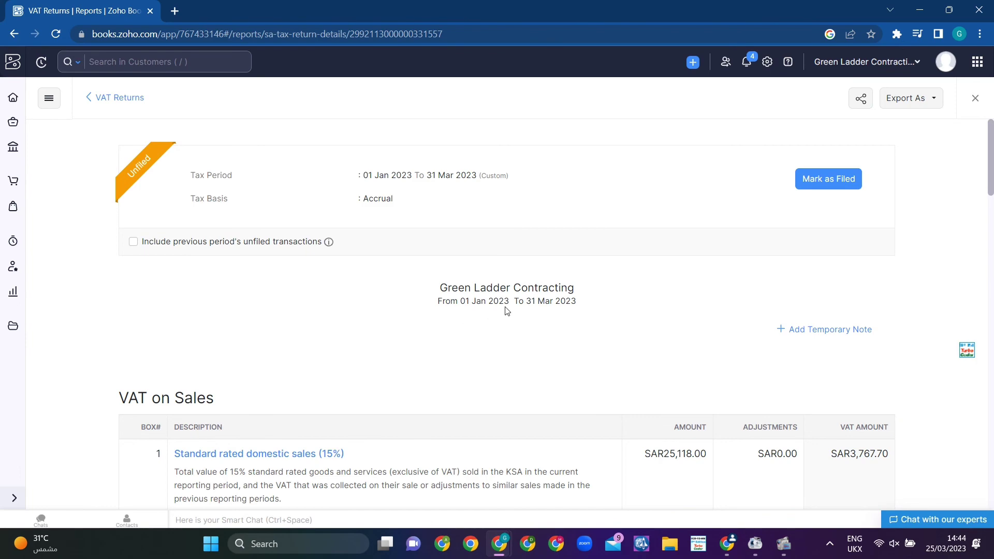
Step: Scroll through the Jan–Mar 2023 VAT return to review its figures
scroll(506, 311, down, 1)
scroll(507, 309, down, 10)
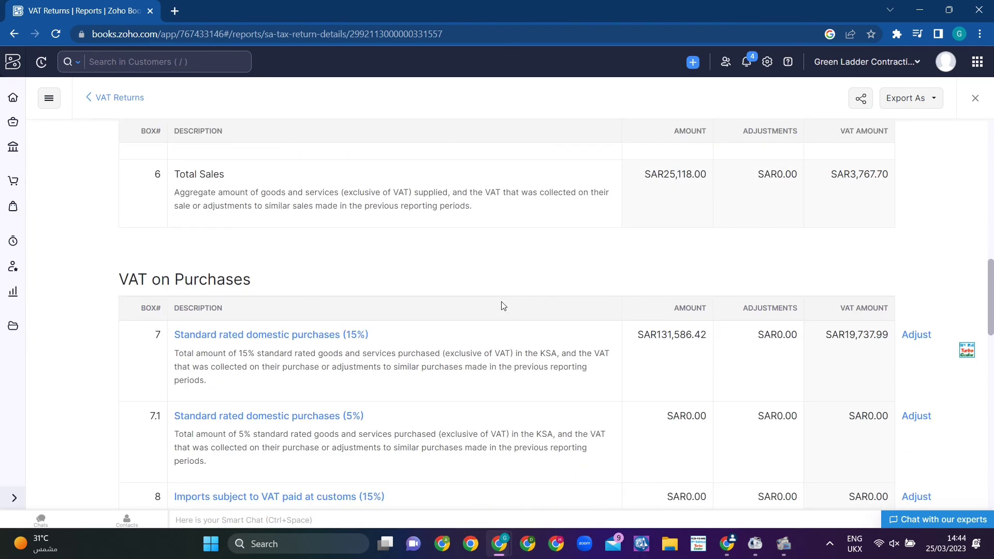
scroll(501, 306, down, 10)
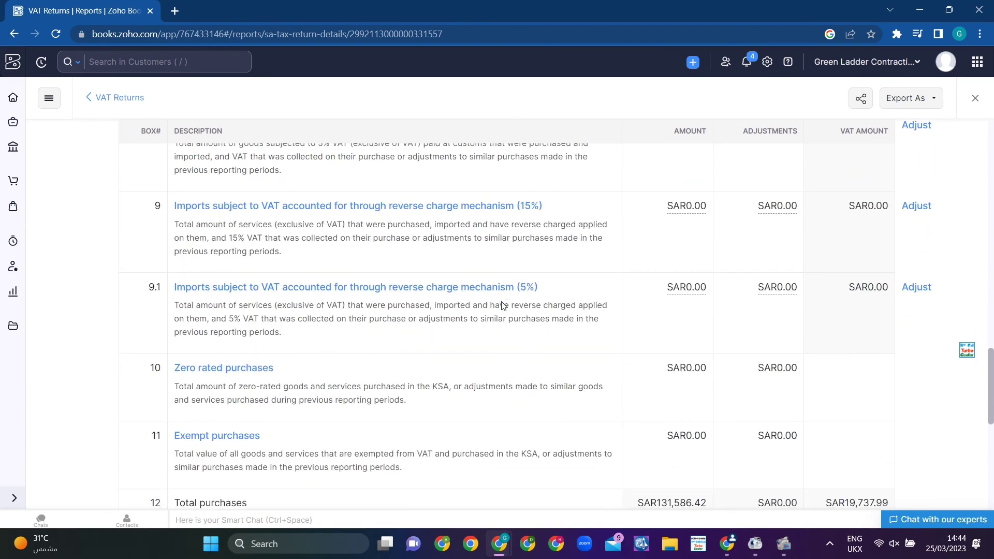
scroll(502, 301, down, 4)
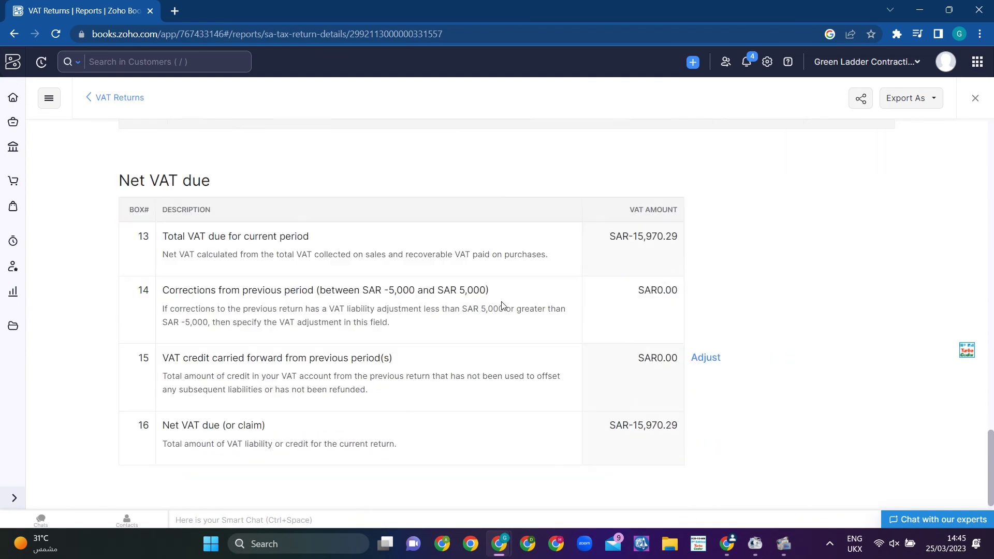
scroll(502, 305, up, 15)
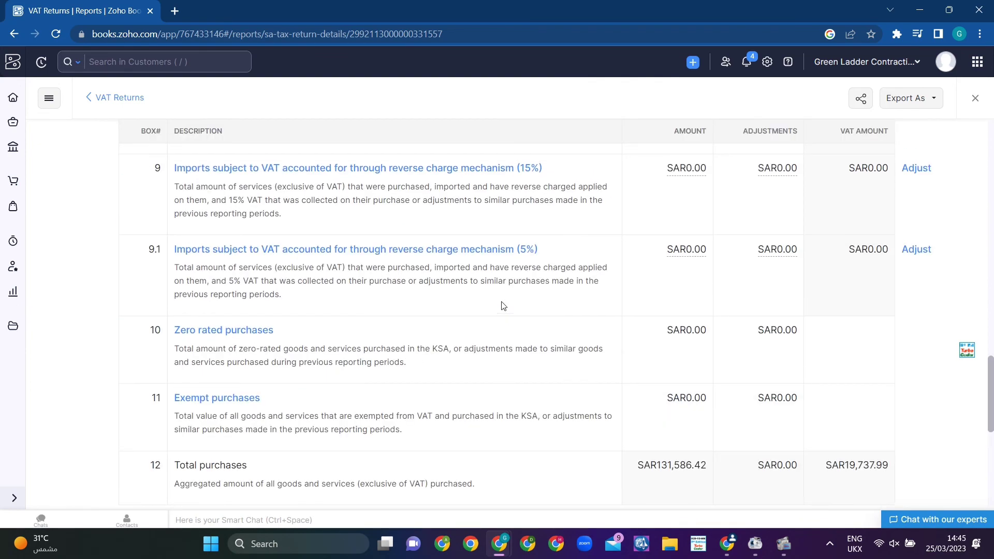
scroll(501, 305, up, 5)
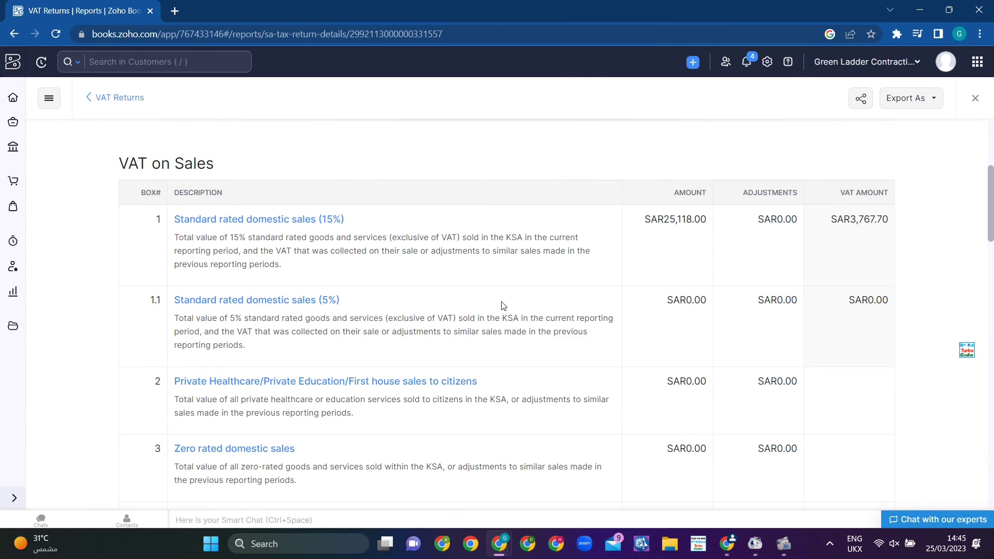
scroll(502, 306, up, 5)
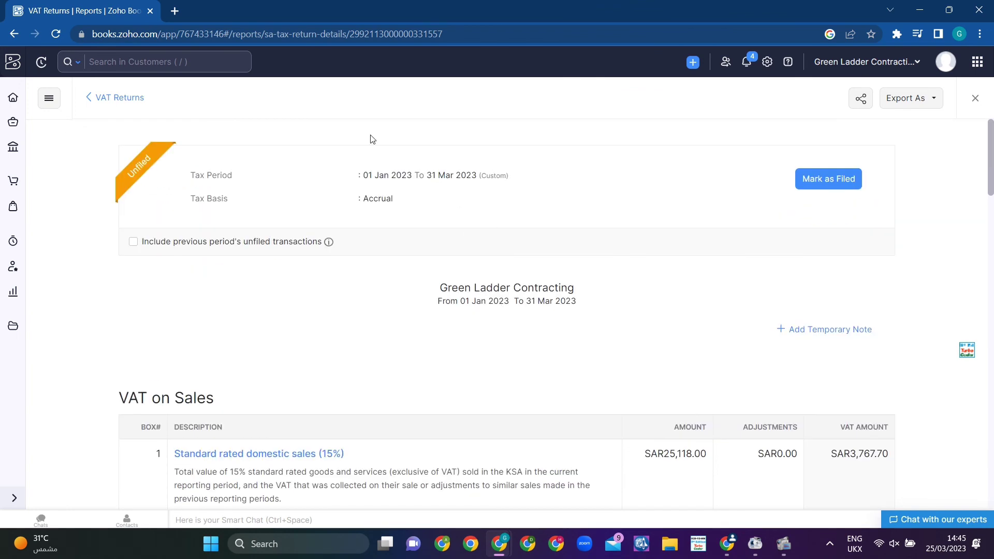
Step: Delete the unfiled March 2023 return from the VAT Returns list
click(110, 99)
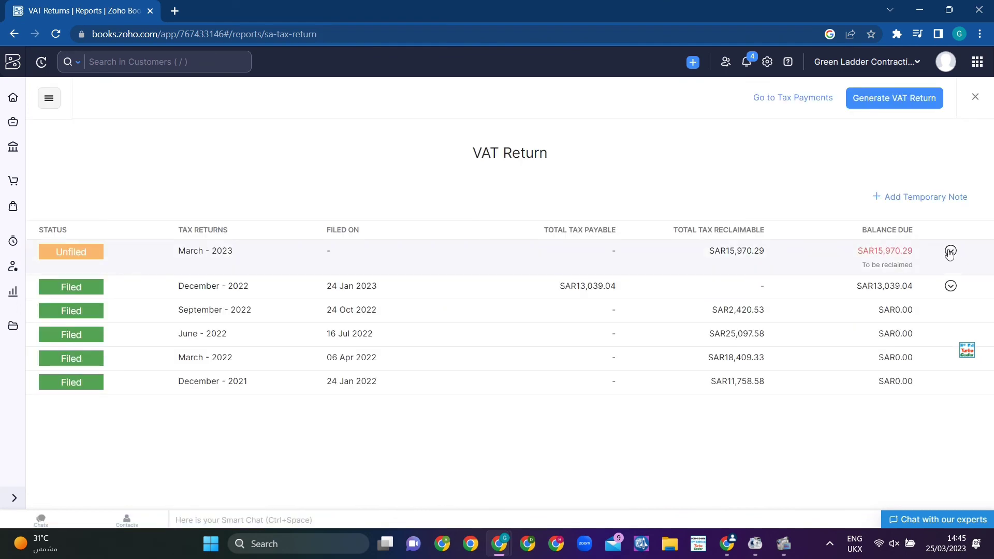
click(951, 251)
click(937, 269)
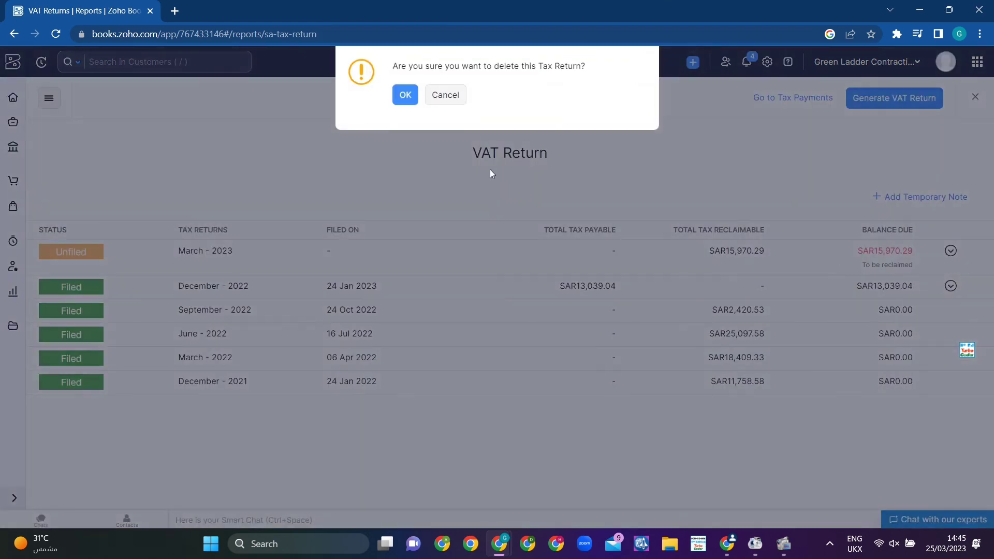
click(406, 95)
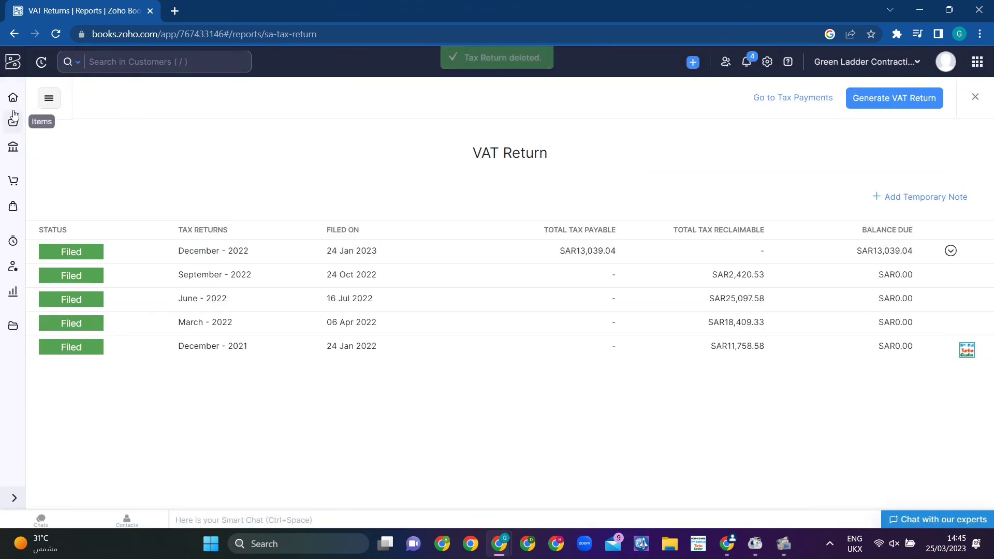
Step: Move through Home and Items to Banking, then expand the Purchases pages in the sidebar
click(13, 98)
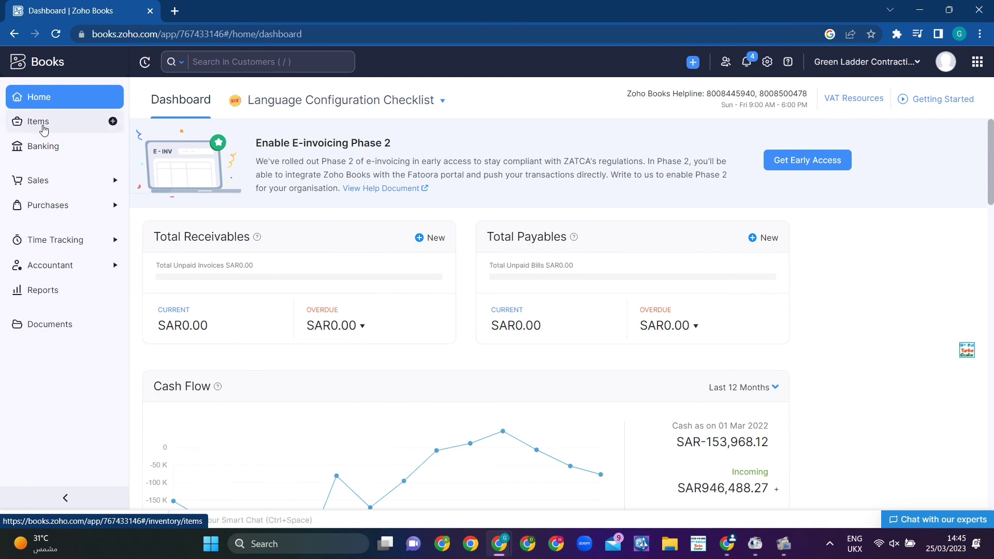
click(43, 128)
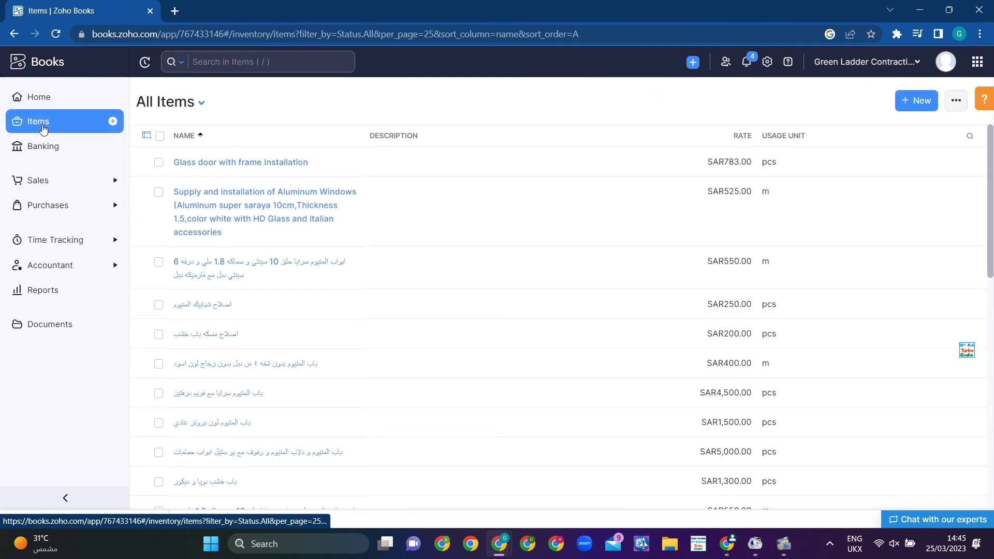
click(41, 155)
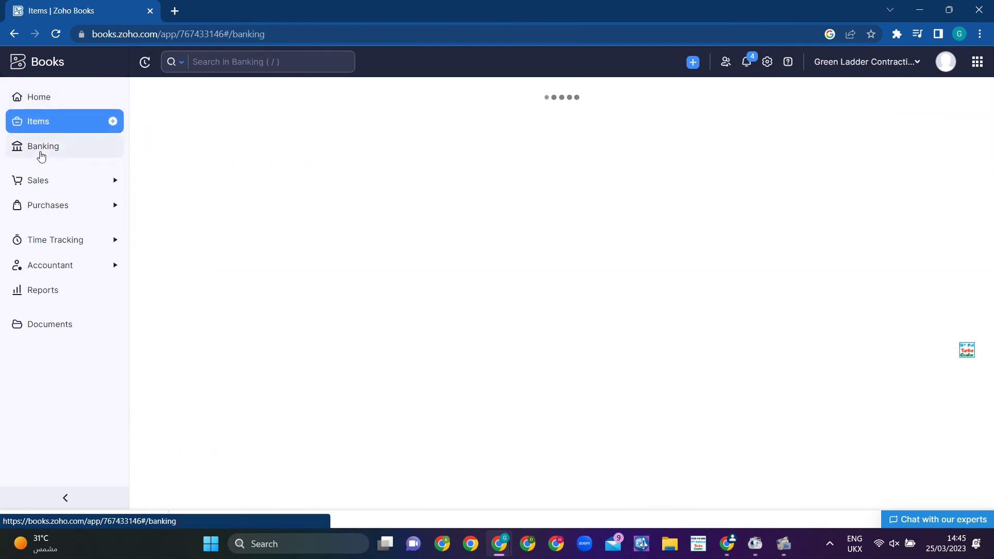
click(49, 181)
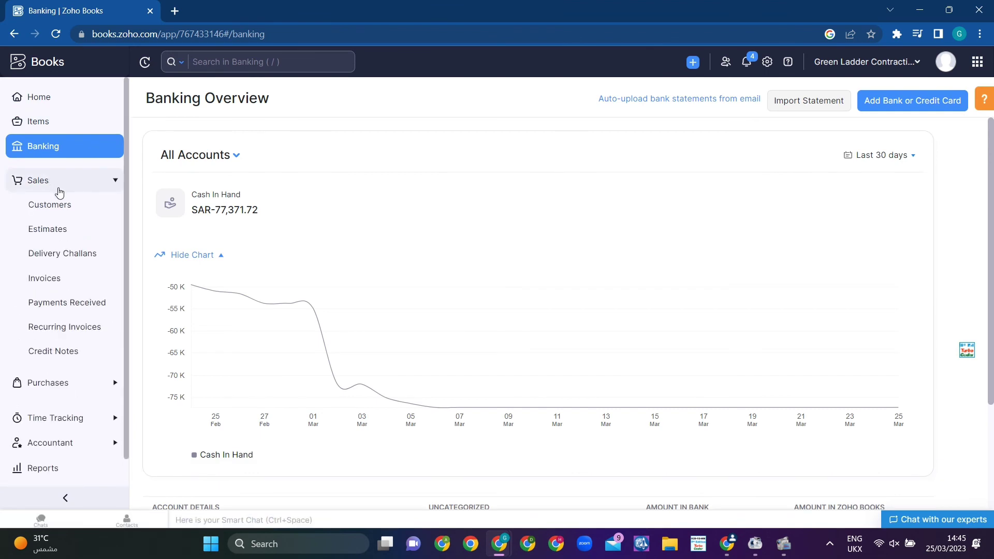
click(60, 189)
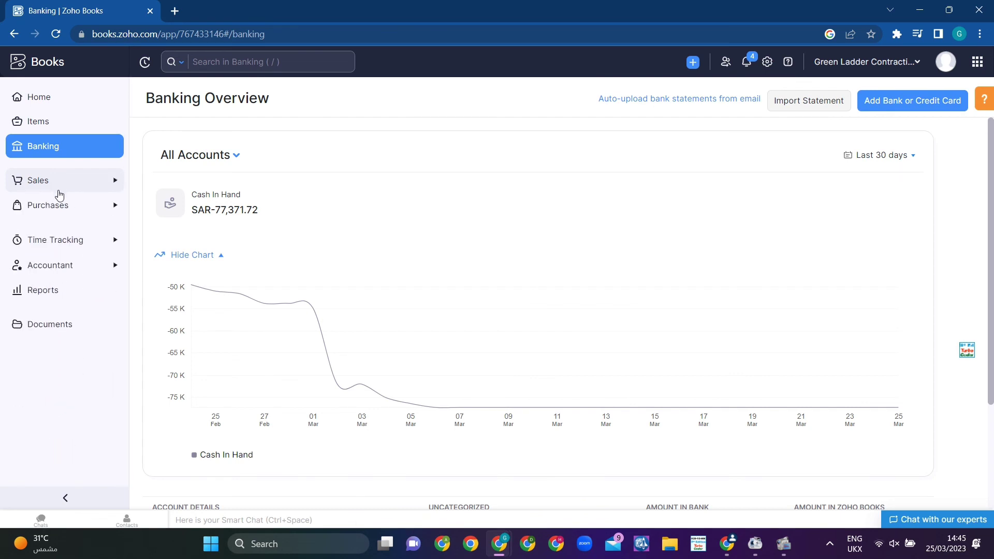
click(57, 203)
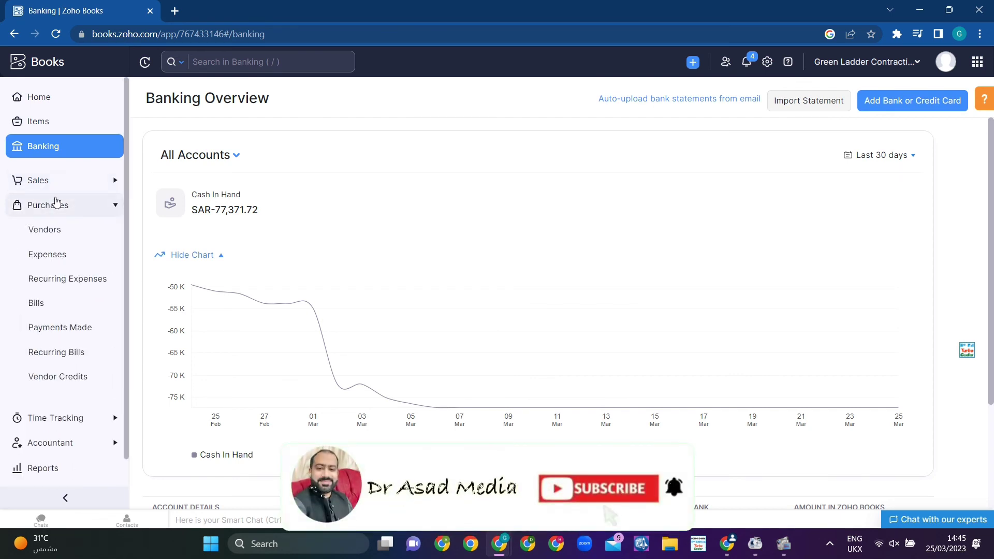